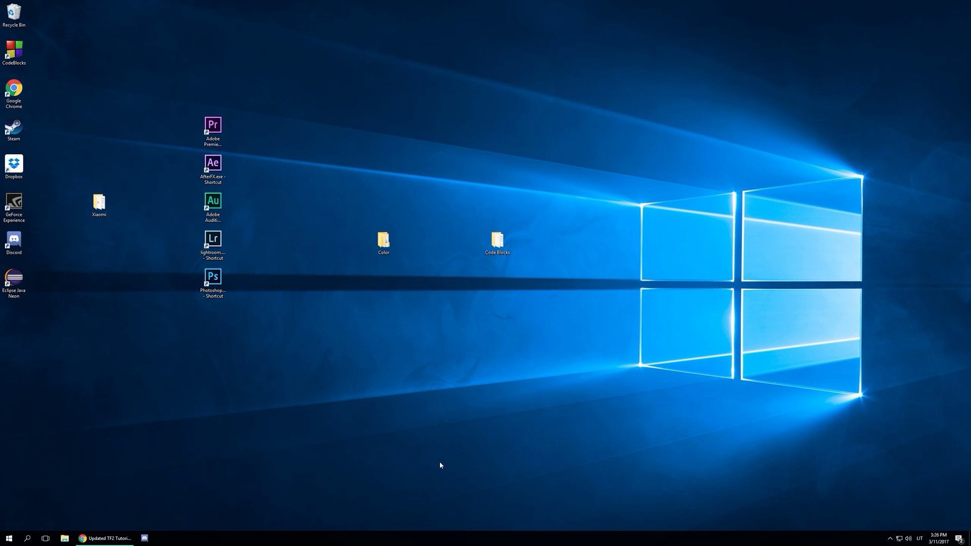
Step: Turn off Steam Cloud synchronization for supported applications in Steam's settings and exit Steam
double_click(14, 136)
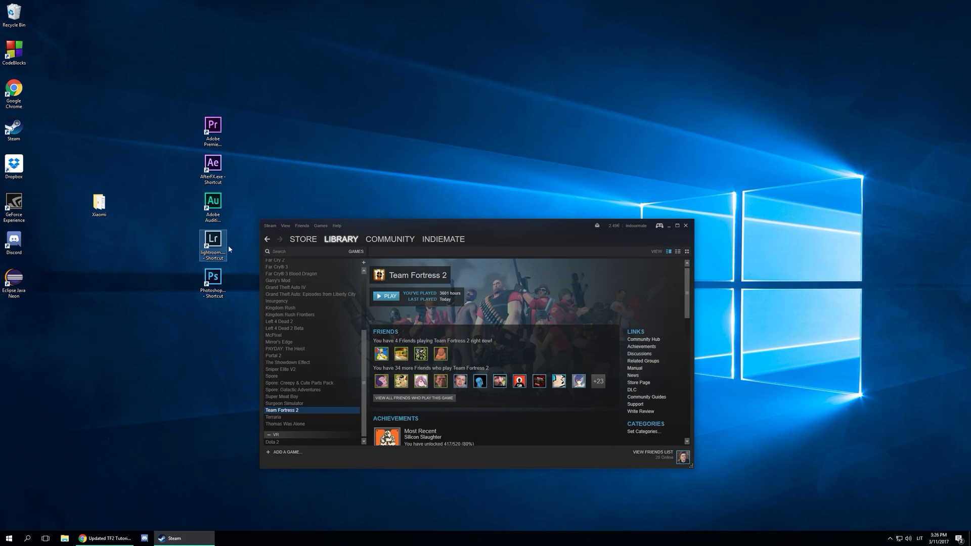
click(271, 228)
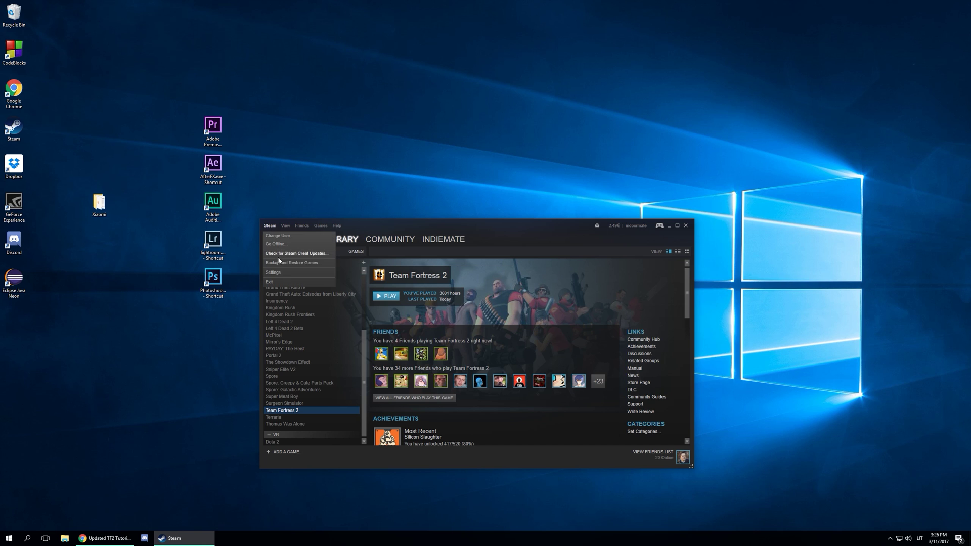
click(279, 272)
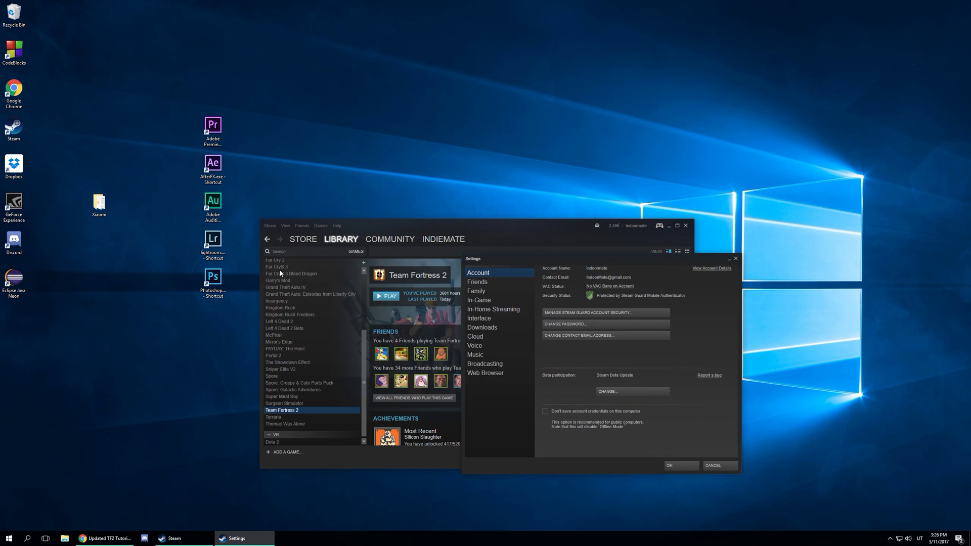
click(481, 337)
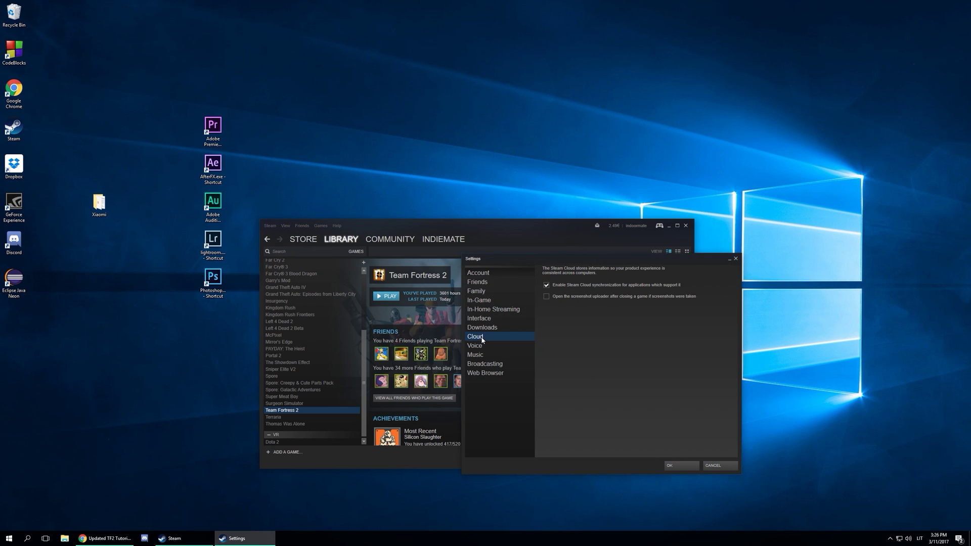
click(546, 285)
click(682, 464)
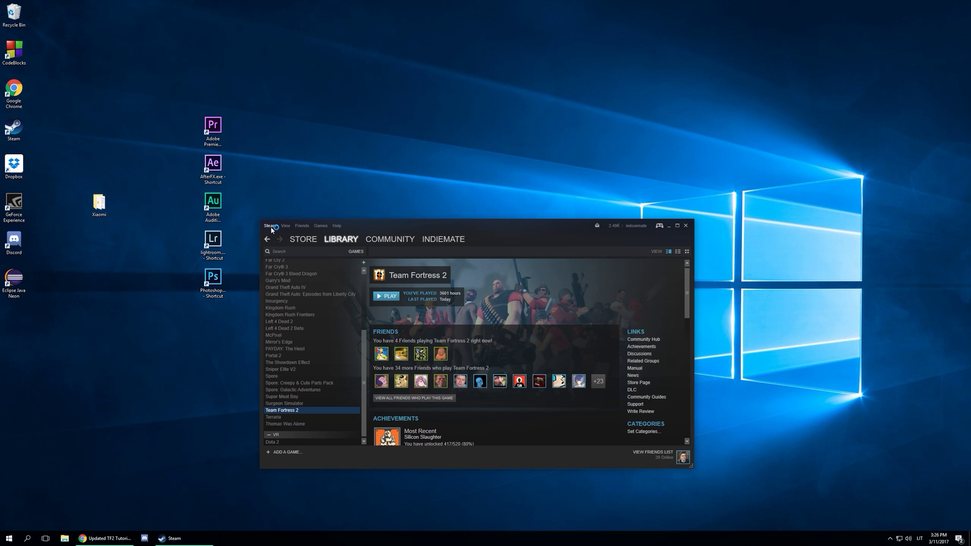
click(271, 226)
click(280, 281)
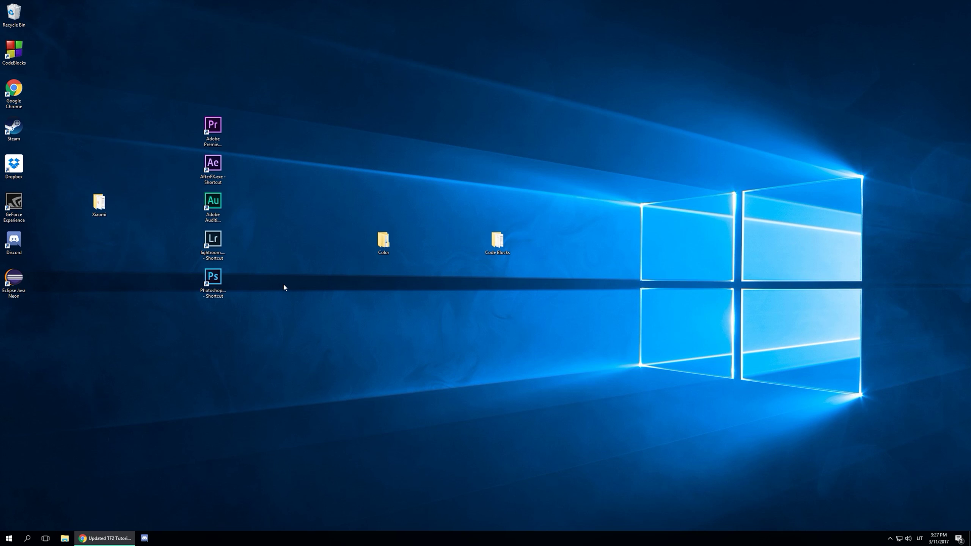
Step: Open the 440 folder inside the account's ID folder under C:\Program Files (x86)\Steam\userdata in File Explorer
click(68, 539)
double_click(693, 335)
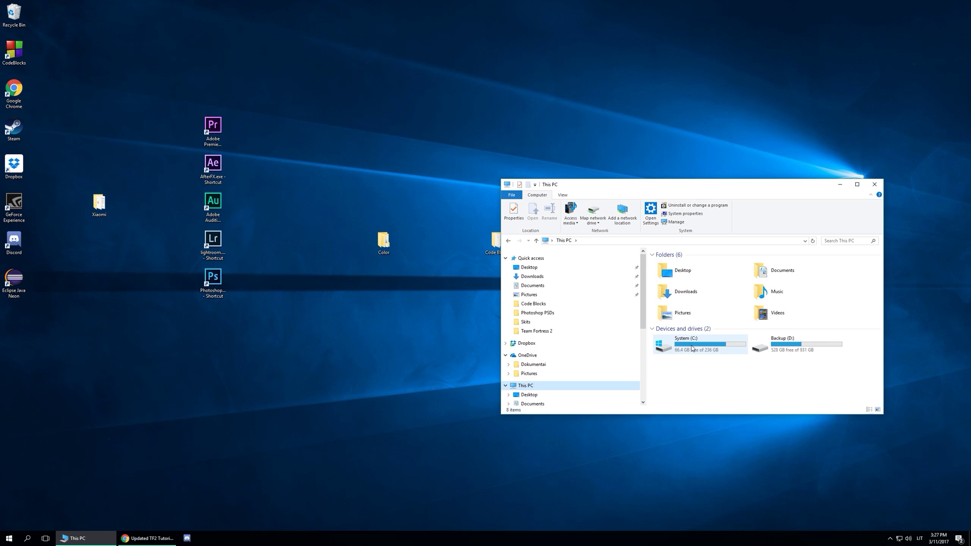
click(688, 287)
double_click(688, 287)
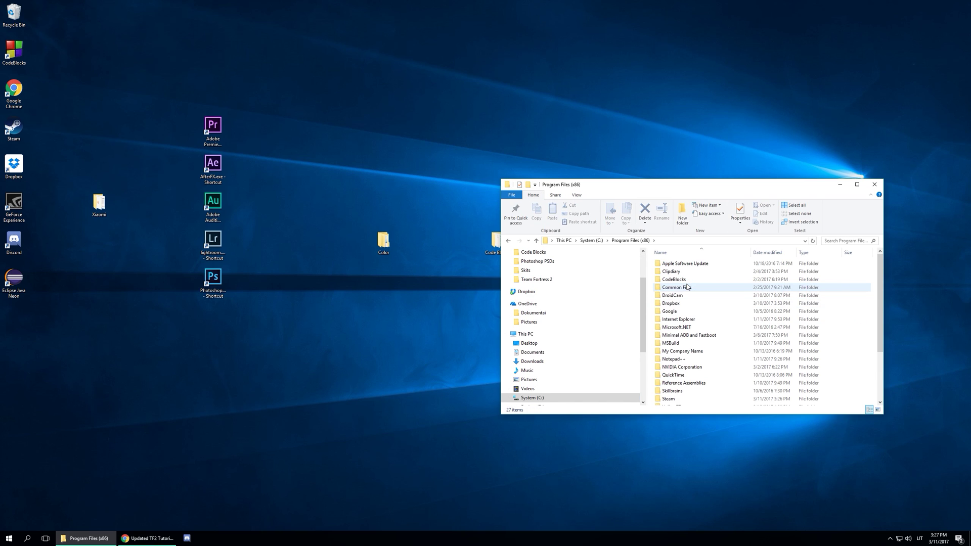
scroll(673, 328, down, 3)
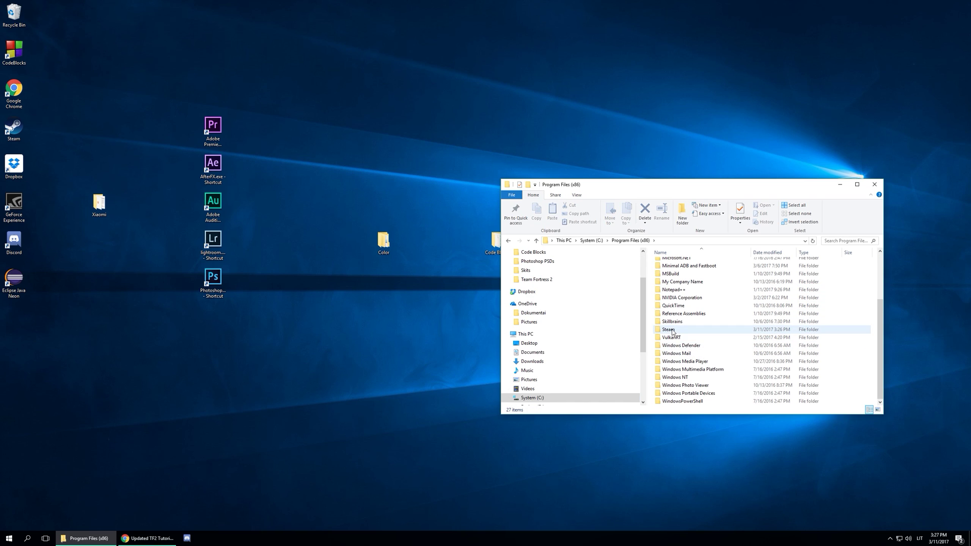
double_click(673, 330)
scroll(671, 336, down, 4)
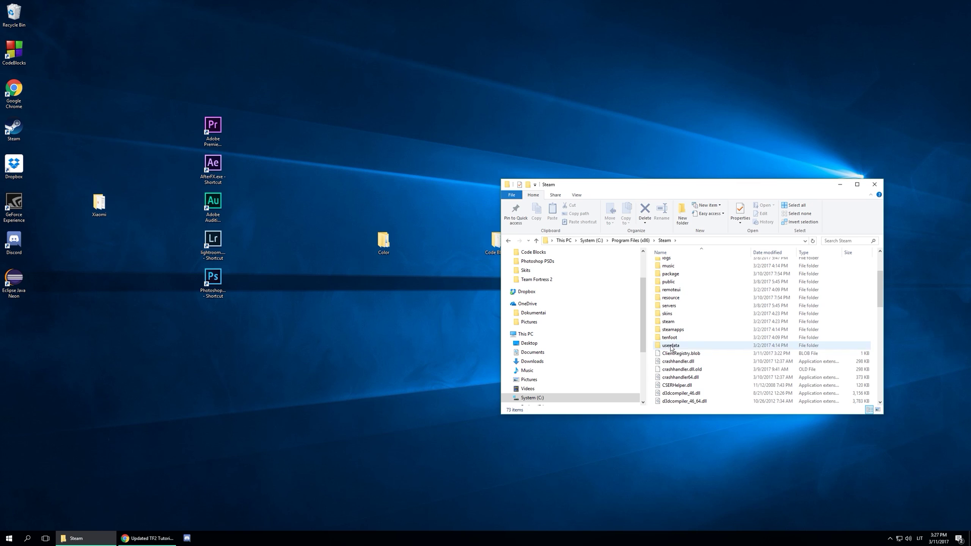
double_click(671, 346)
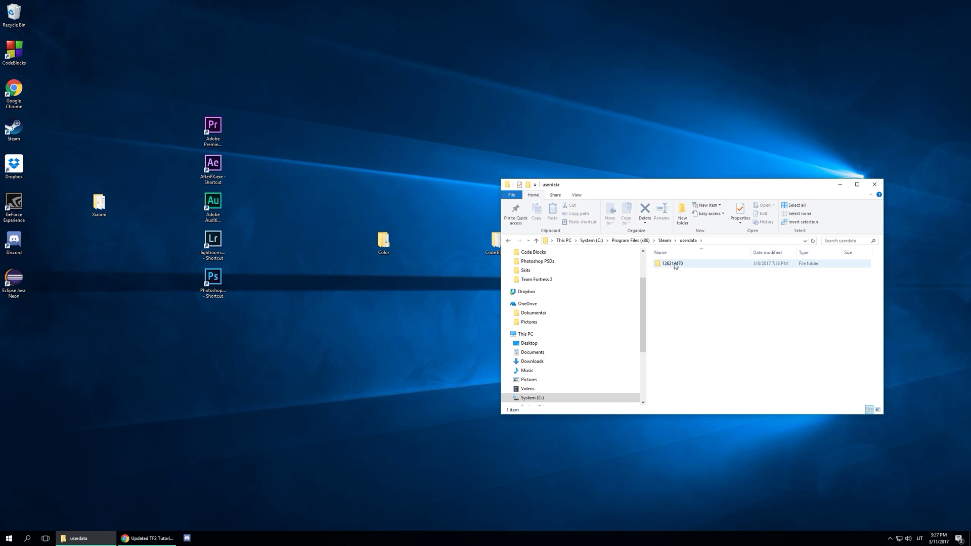
double_click(684, 264)
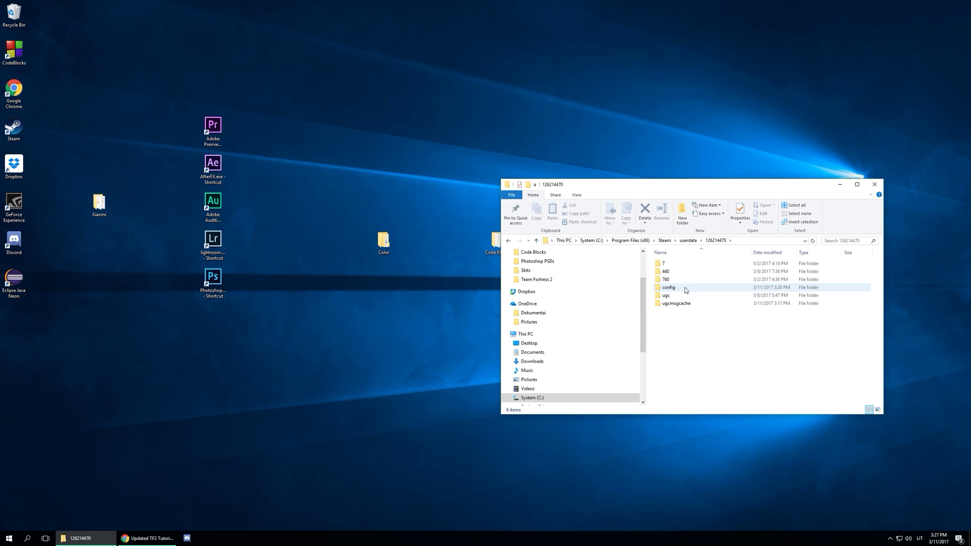
double_click(678, 272)
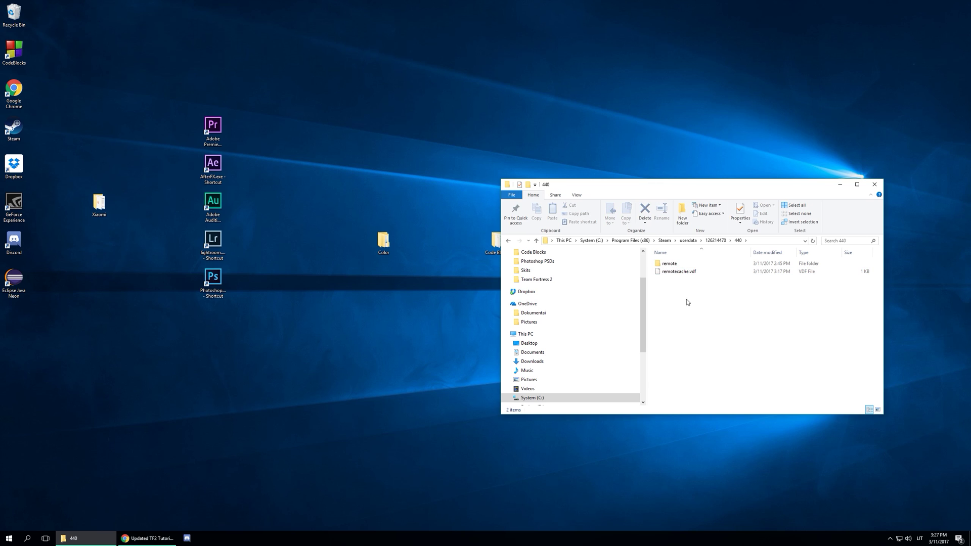
Step: Open a command window in the remote folder and start powershell in it
shift+right_click(677, 266)
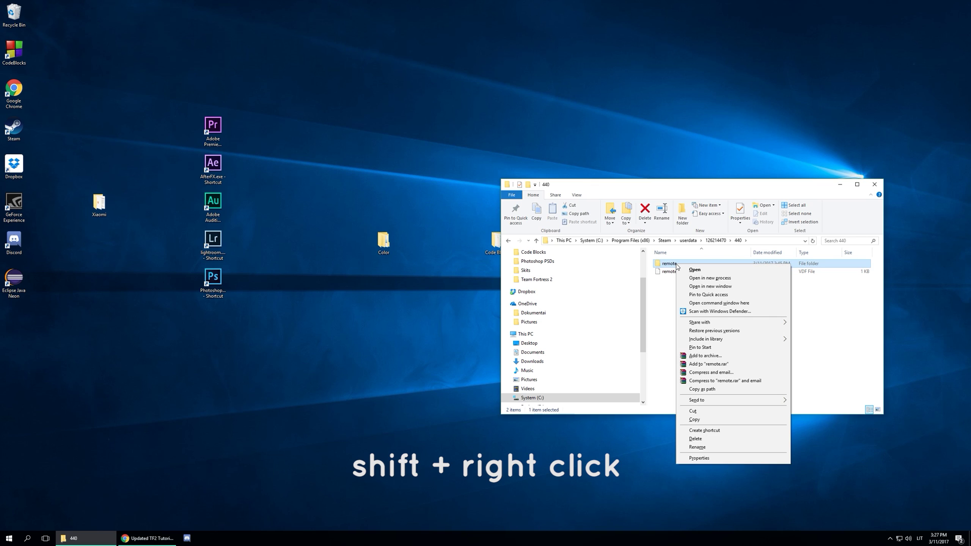
click(714, 303)
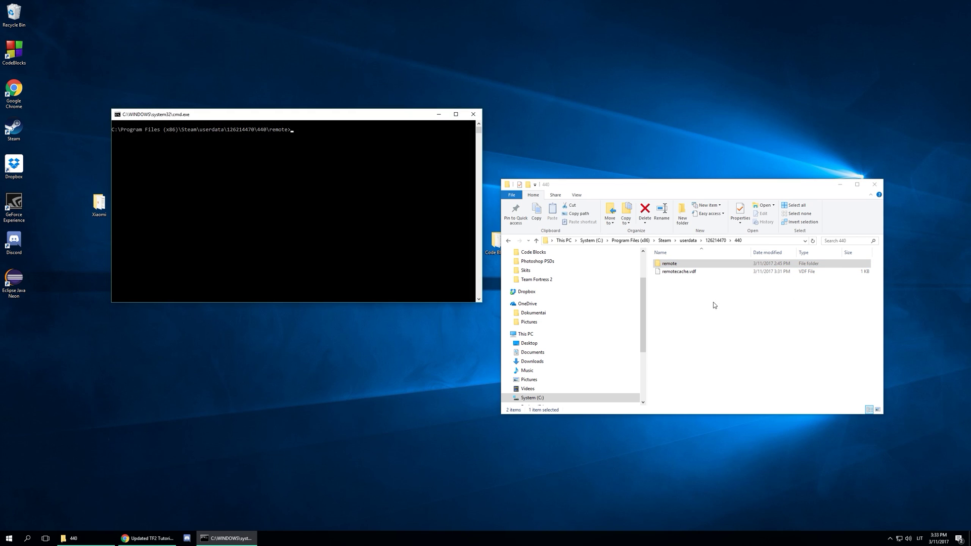
text(powershell)
key(Return)
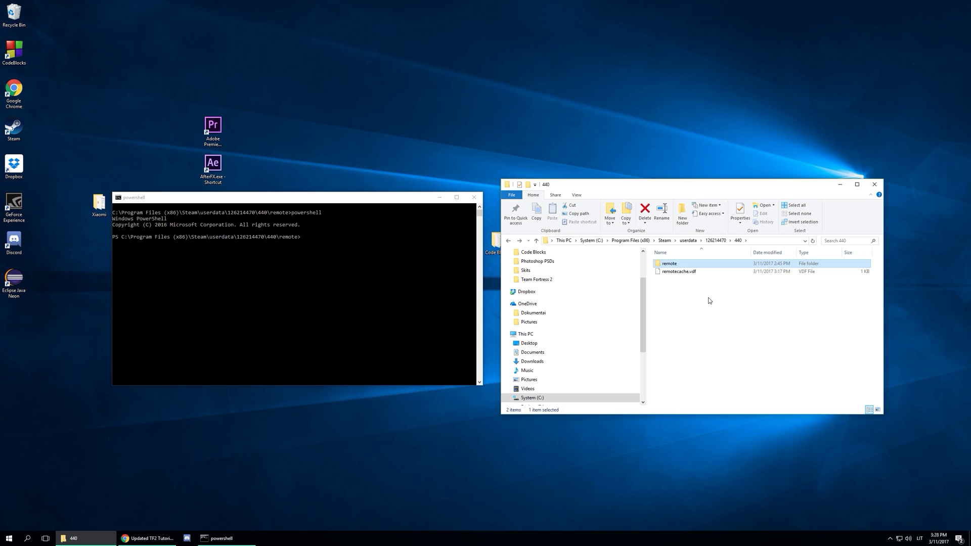
Step: Open the remote folder and copy its full path with \* appended
click(676, 267)
double_click(676, 266)
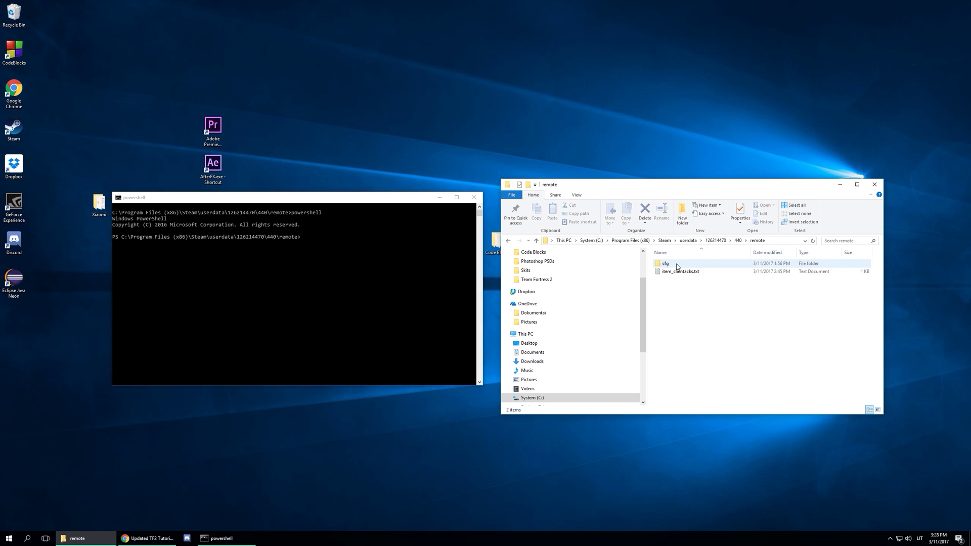
click(755, 242)
click(754, 242)
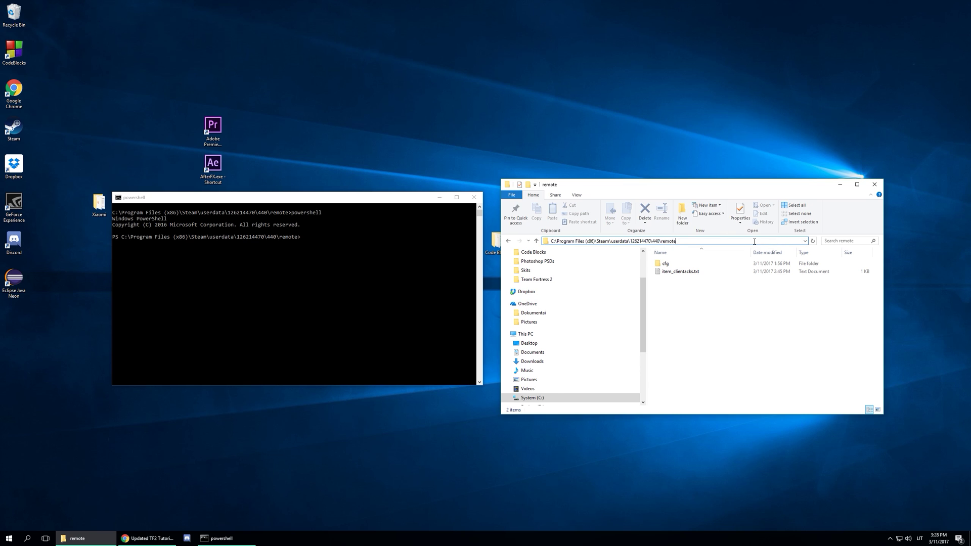
text(\)
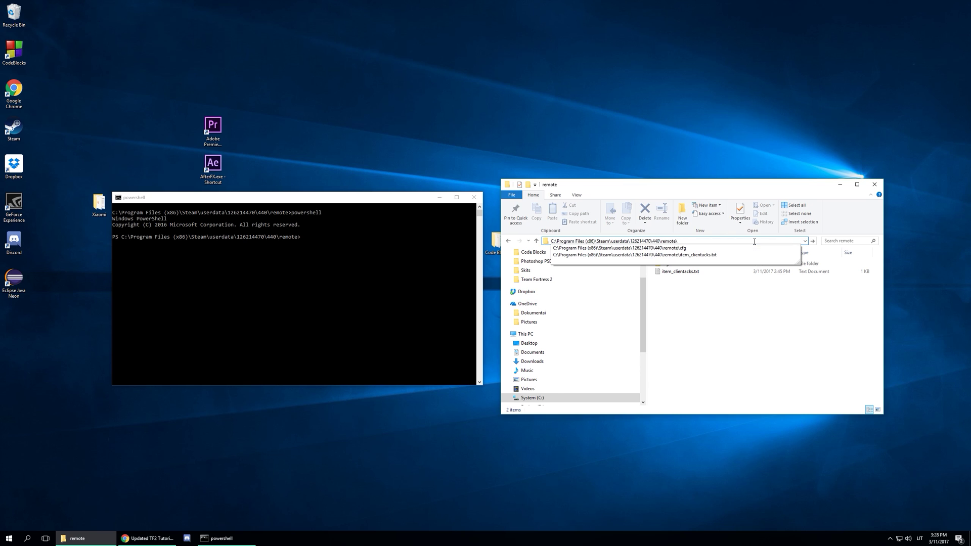
text(*)
drag(713, 241, 549, 241)
right_click(579, 242)
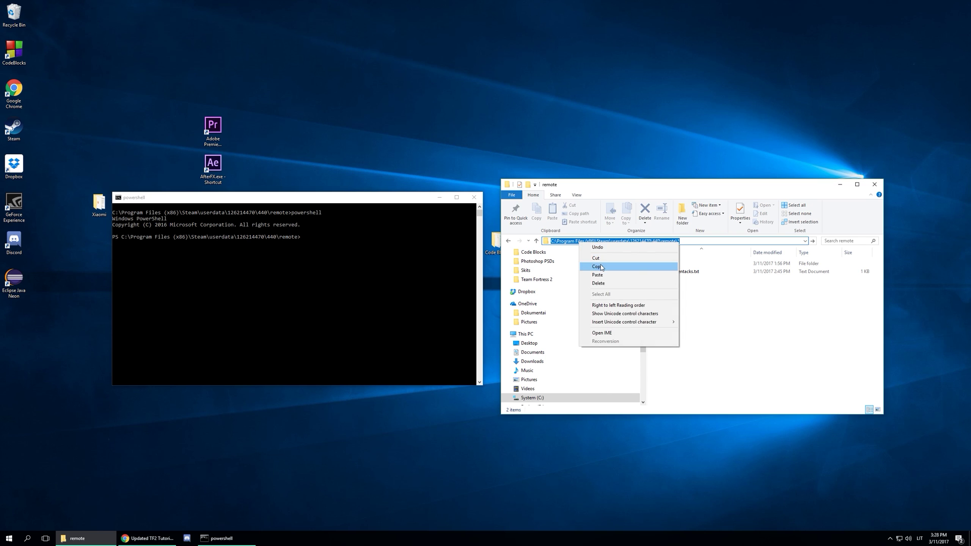
click(597, 266)
Step: Run clc in PowerShell on the copied remote\* path in quotation marks to clear the contents of its files
click(347, 252)
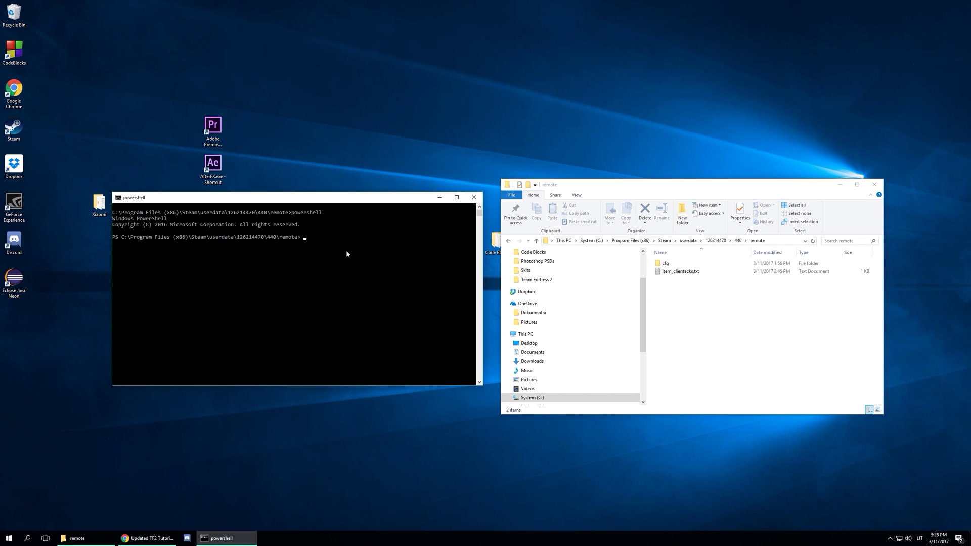
text(clc ")
key(ctrl+v)
text(\")
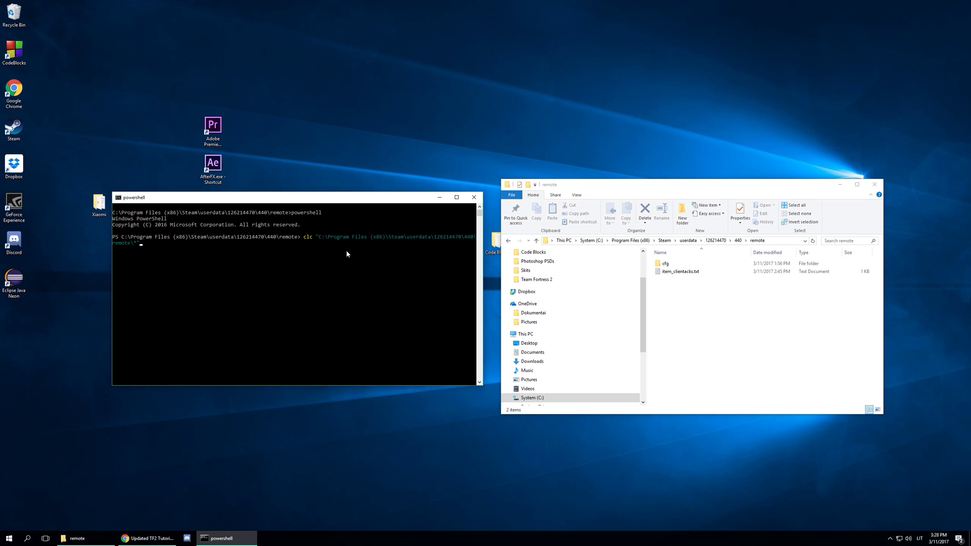
key(Return)
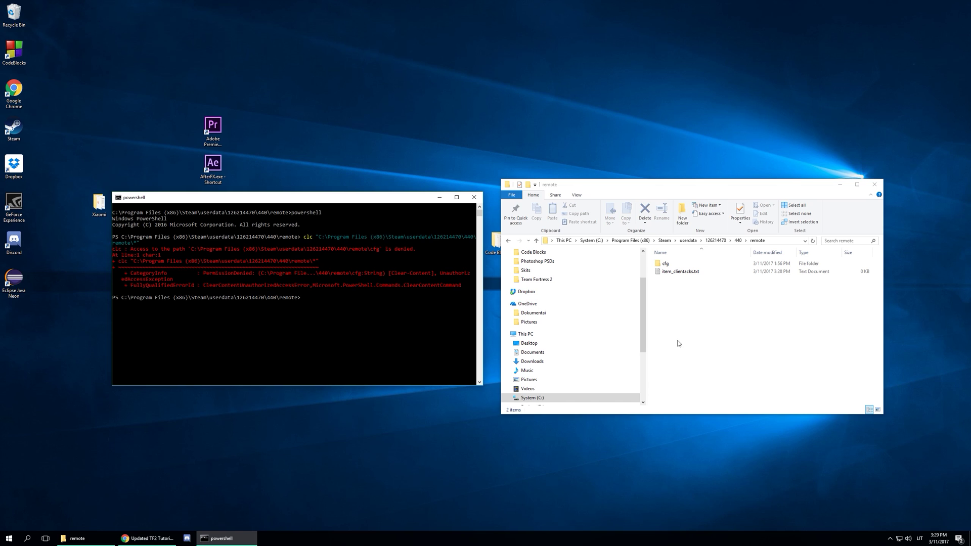
Step: Open the cfg subfolder and copy its full path with \* appended
double_click(665, 263)
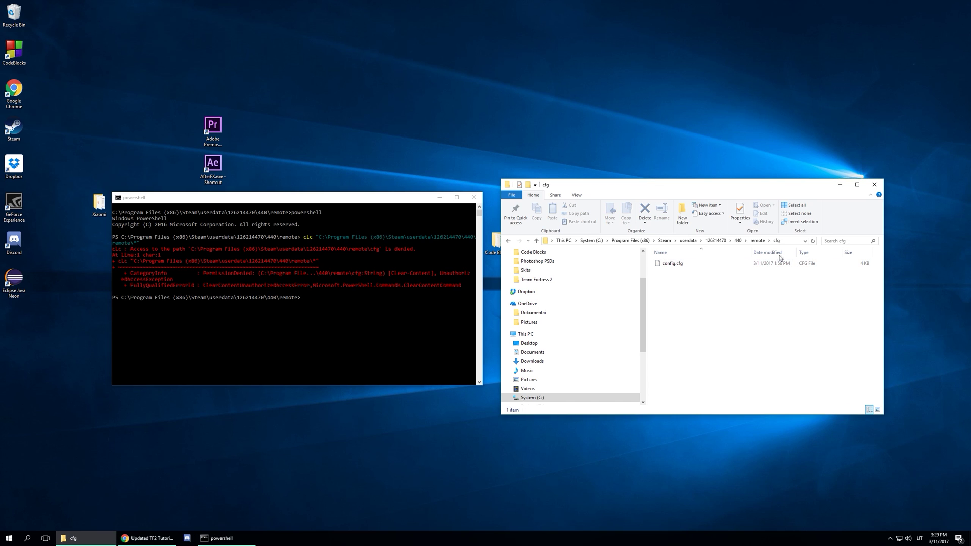
click(791, 240)
click(779, 241)
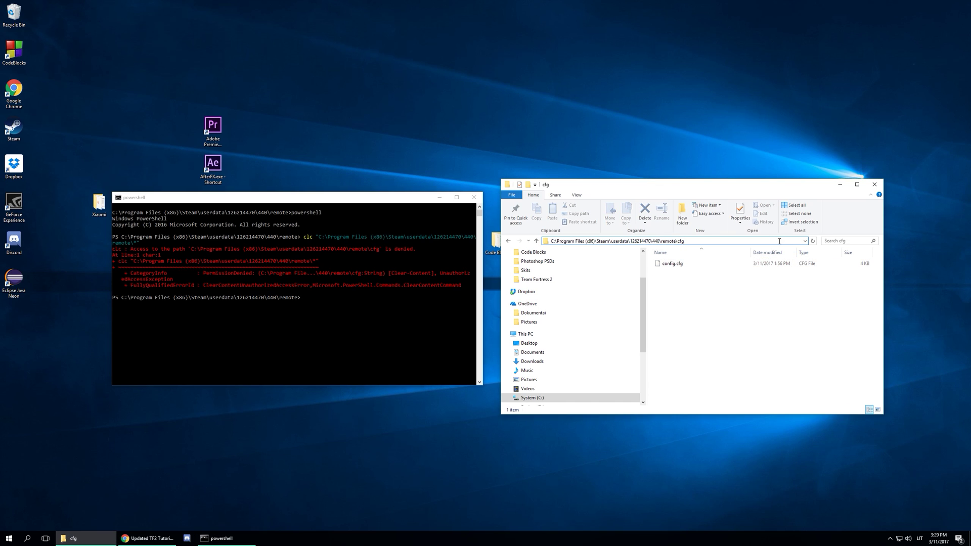
text(\*)
drag(779, 241, 546, 240)
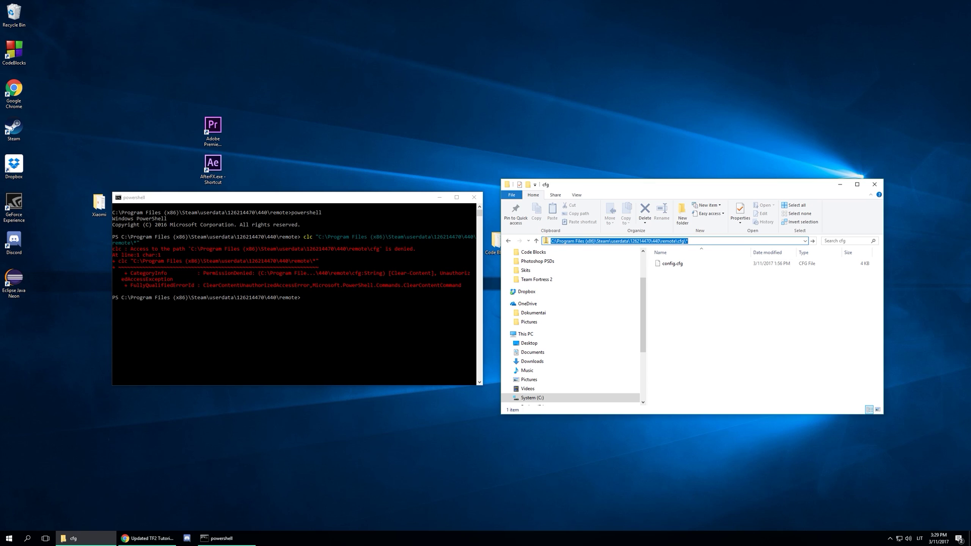
right_click(575, 238)
click(589, 264)
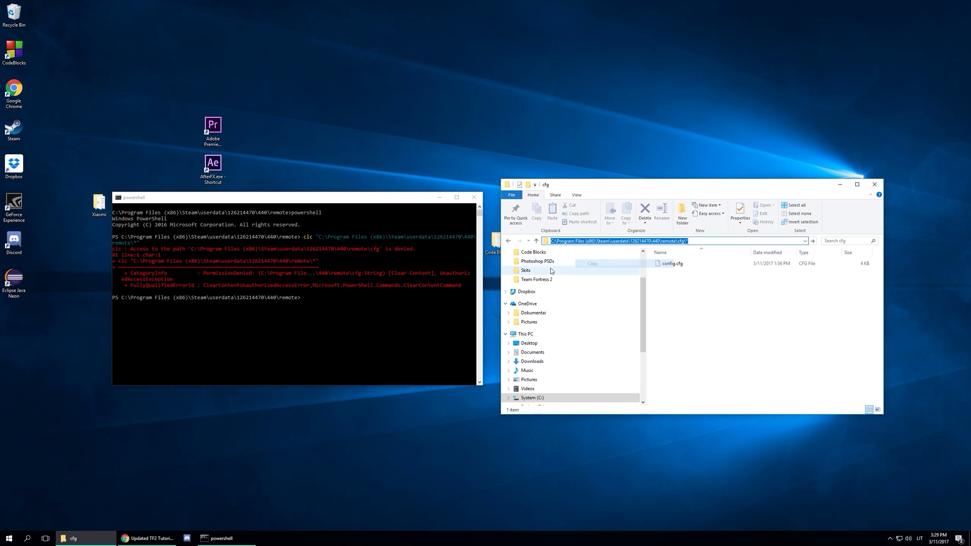
Step: Run clc in PowerShell on the copied remote\cfg\* path in quotation marks to empty the config files
click(352, 312)
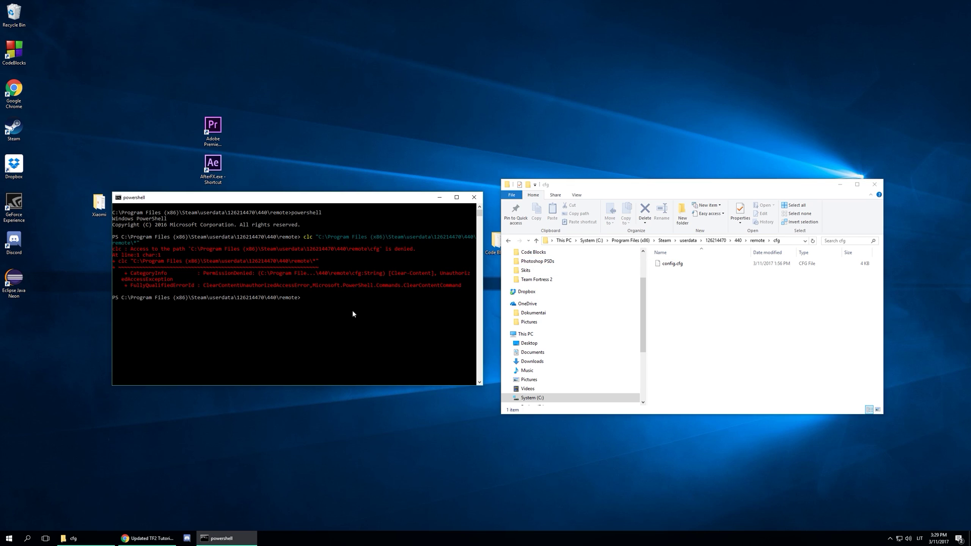
text(clc ")
key(ctrl+v)
text(\*)
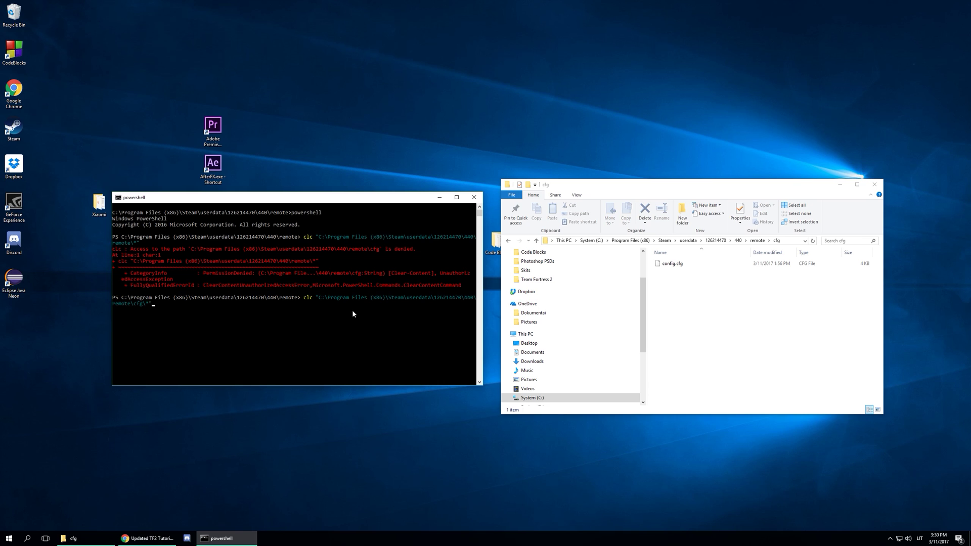
key(Return)
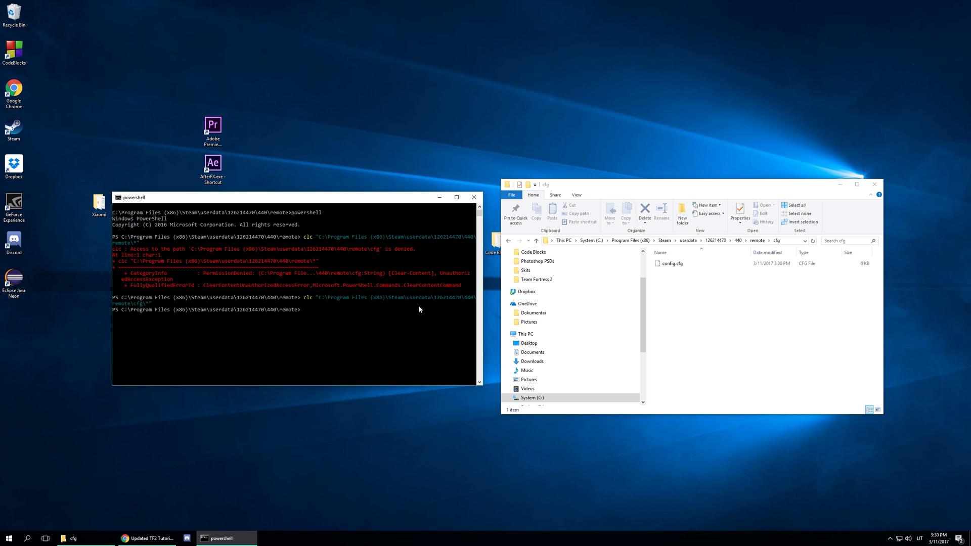
Step: Return to the 440 folder and delete the remotecache.vdf file
click(739, 241)
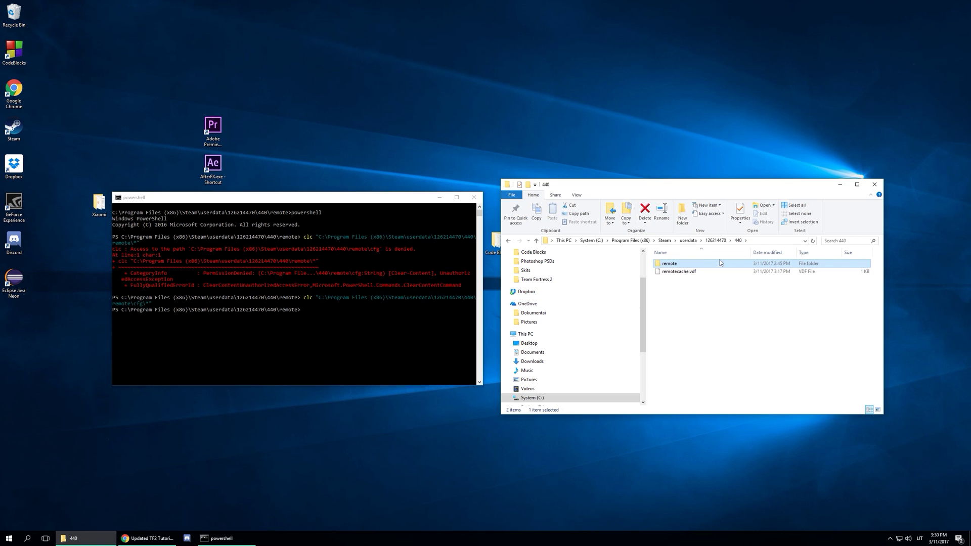
click(690, 273)
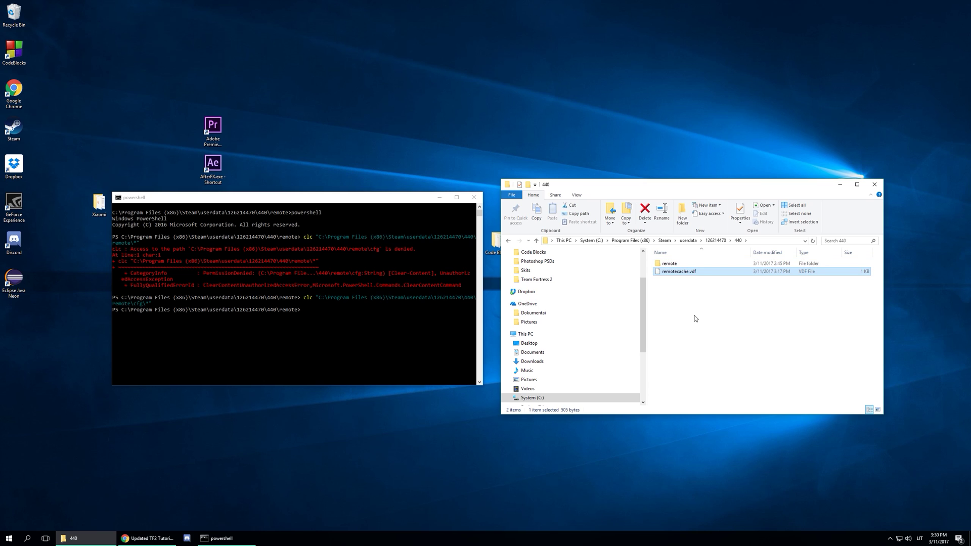
key(Delete)
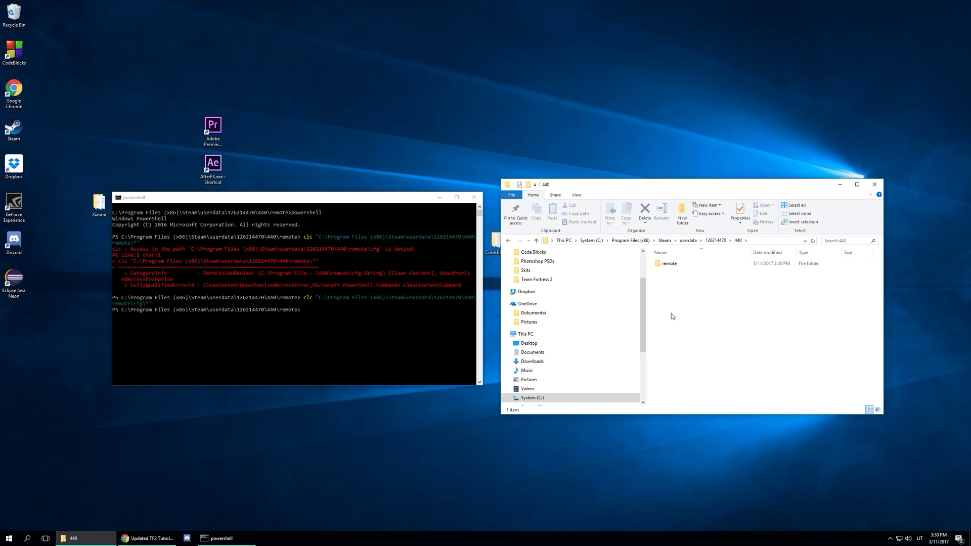
Step: Start Steam again and launch Team Fortress 2 from the library
double_click(23, 138)
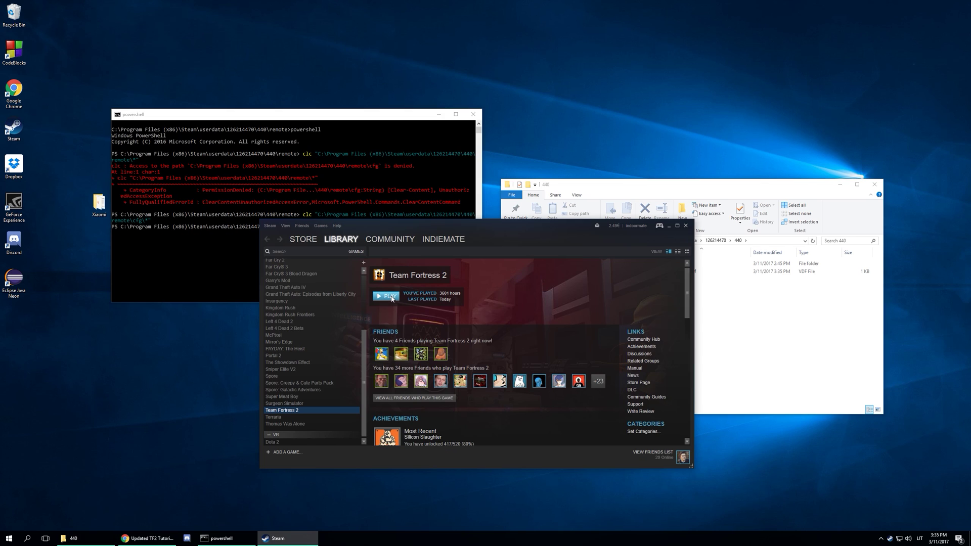
click(392, 297)
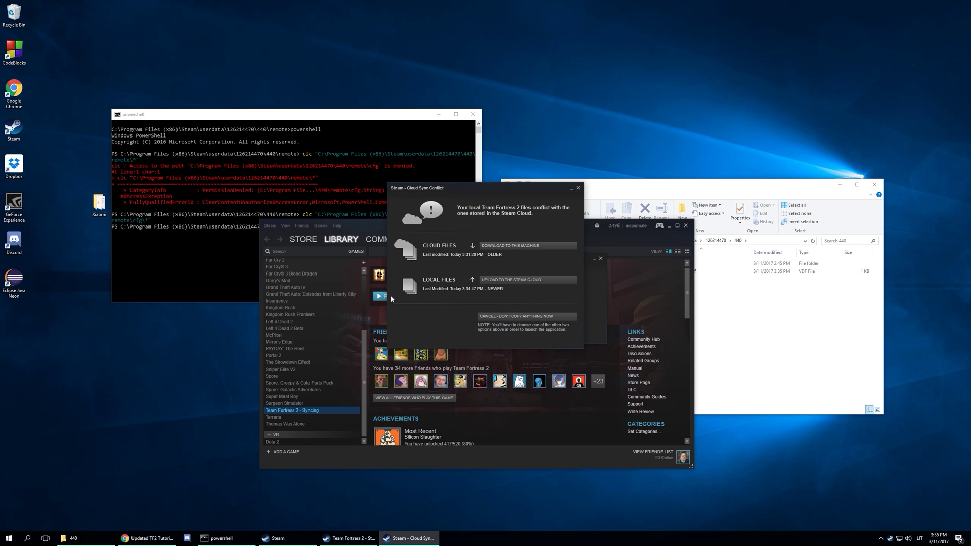
Step: Delete the remote folder and remotecache.vdf from the 440 folder, closing the PowerShell window that uses the folder and retrying the deletion
click(721, 349)
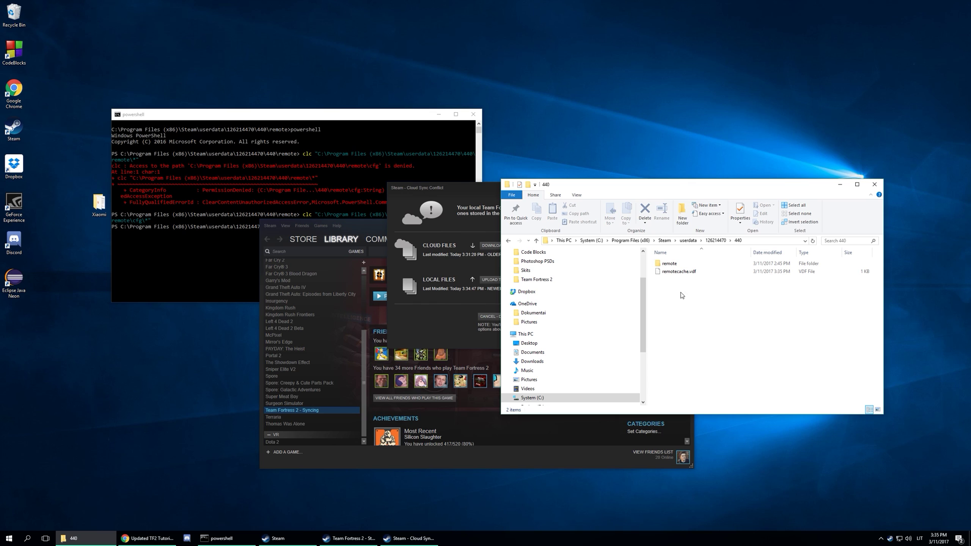
drag(682, 296, 671, 261)
right_click(671, 262)
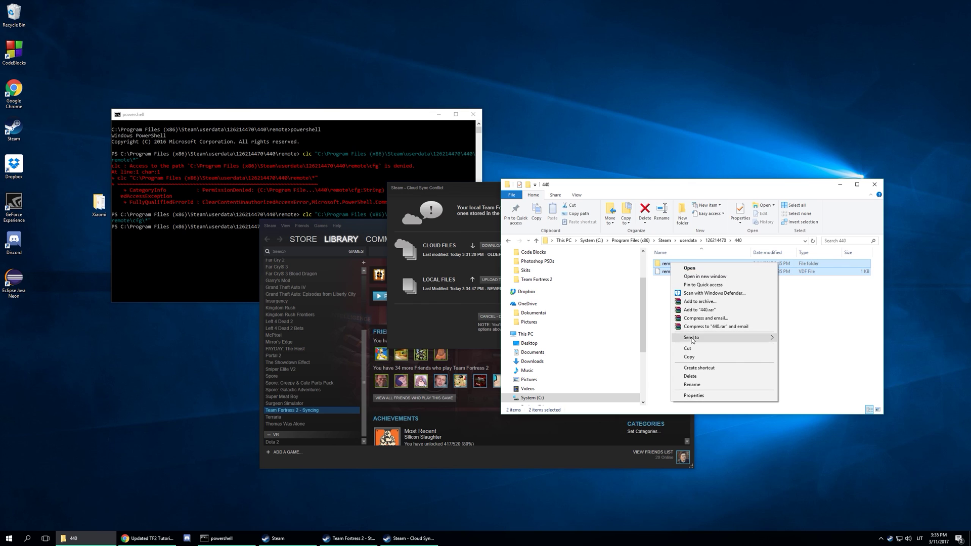
click(692, 374)
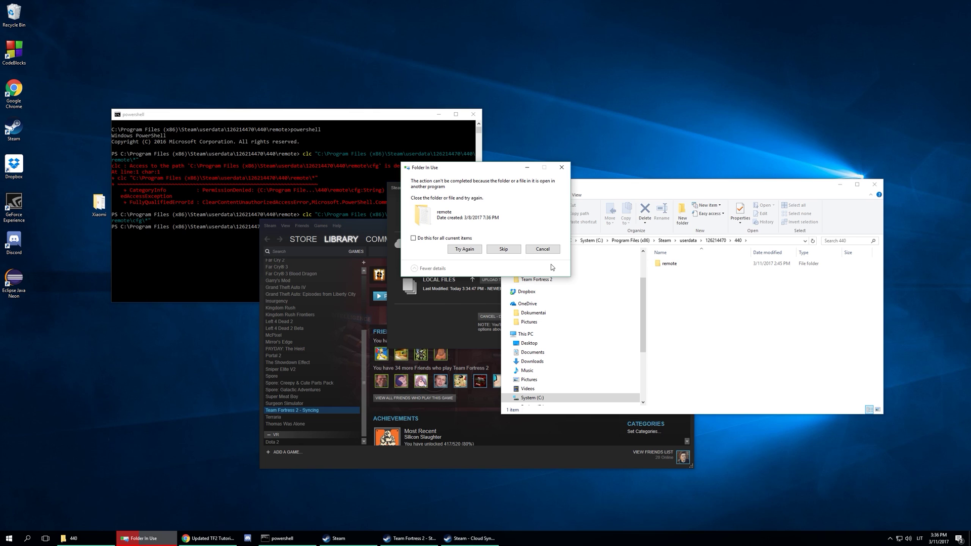
click(473, 114)
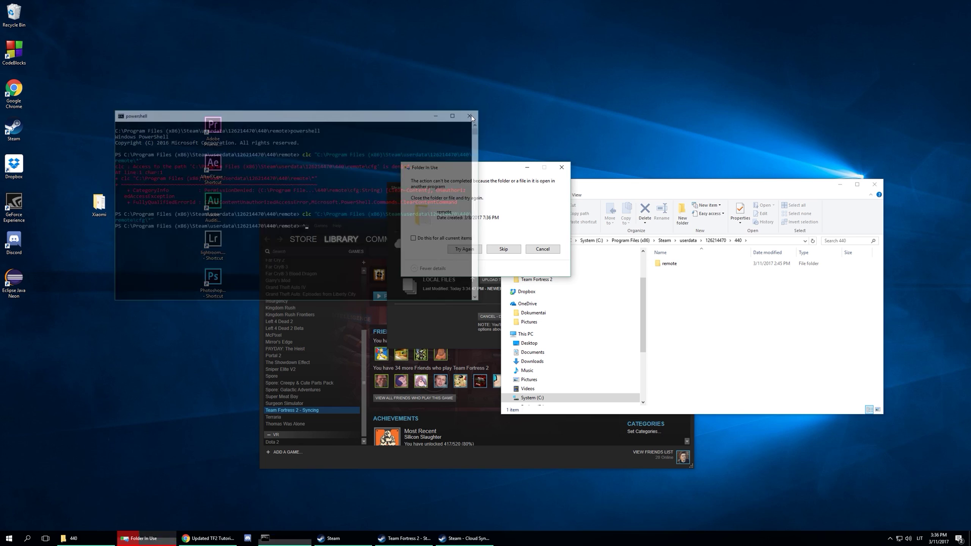
click(468, 248)
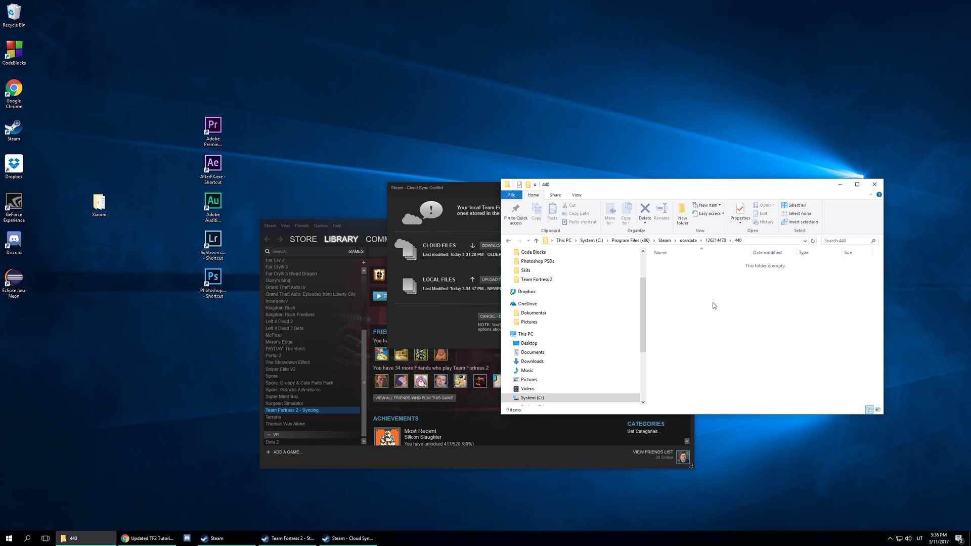
Step: Resolve the Team Fortress 2 cloud sync conflict by uploading the local files to the Steam Cloud, and switch away from the launched game
click(466, 191)
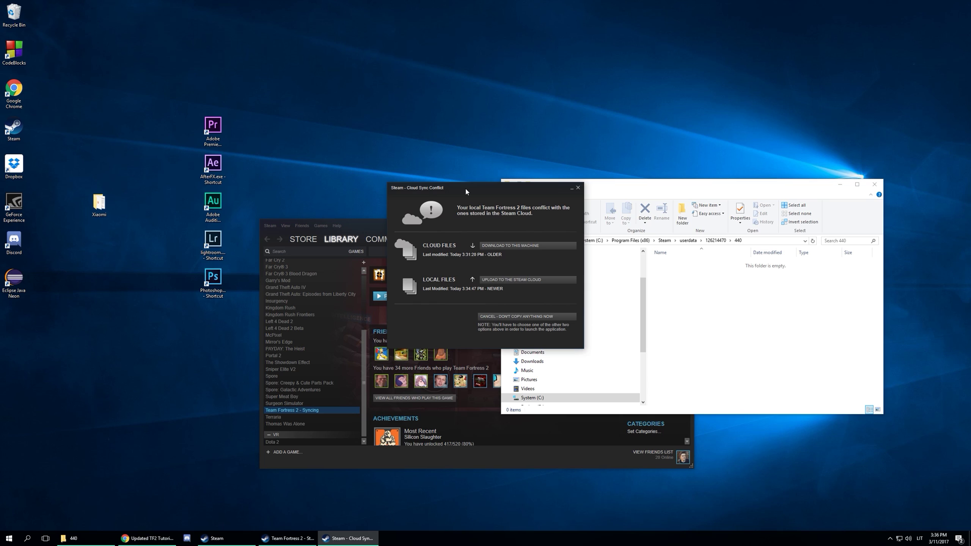
click(531, 281)
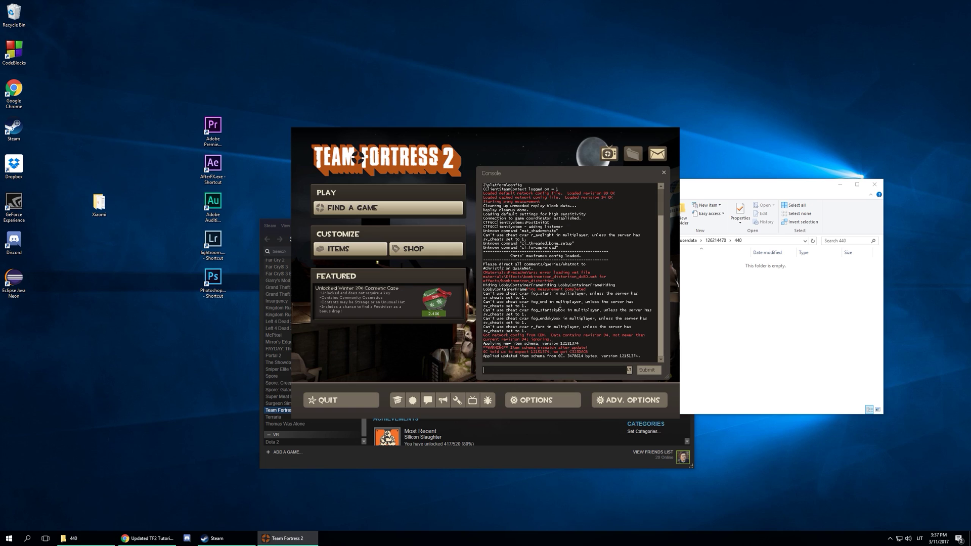
key(alt+Tab)
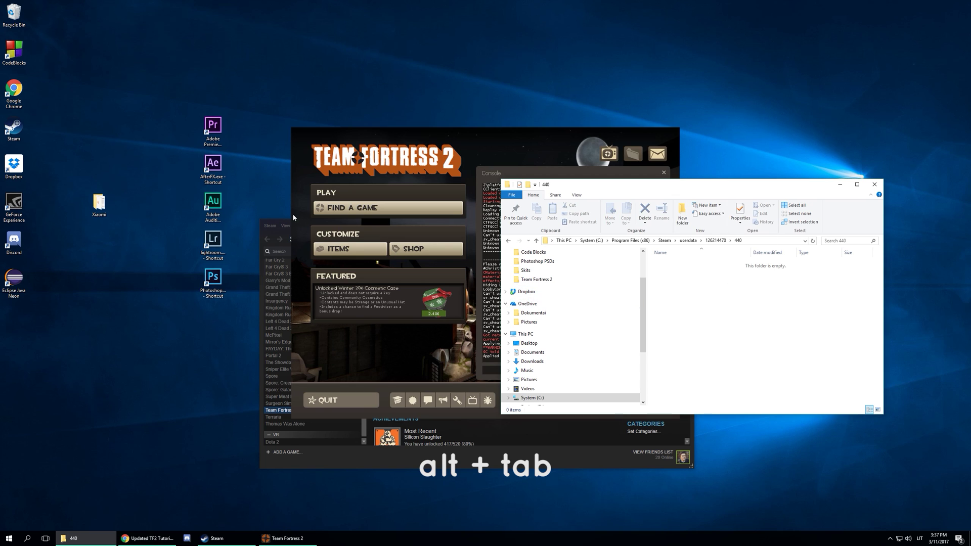
Step: Open the Cloud page of Steam's settings with the Steam Cloud synchronization option and confirm the settings
click(267, 226)
click(267, 227)
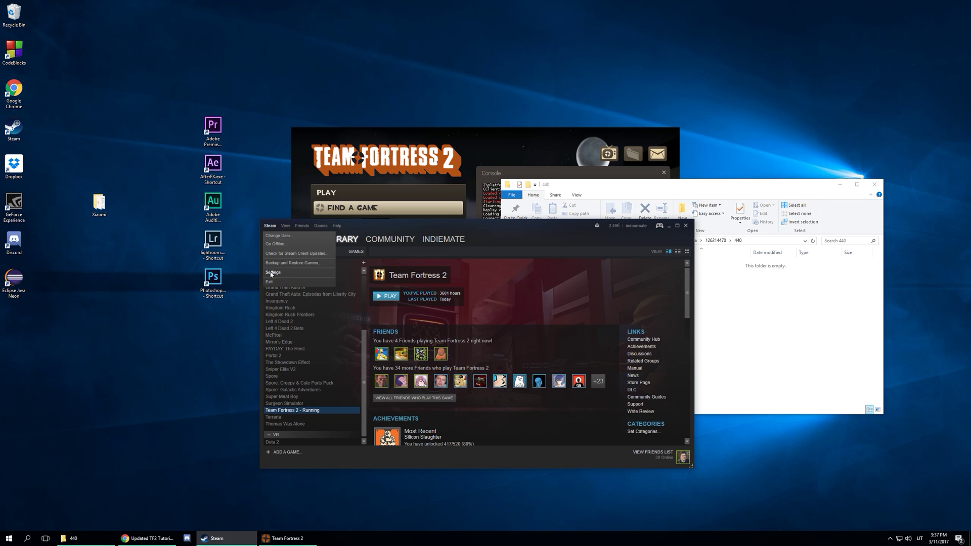
click(301, 281)
click(475, 337)
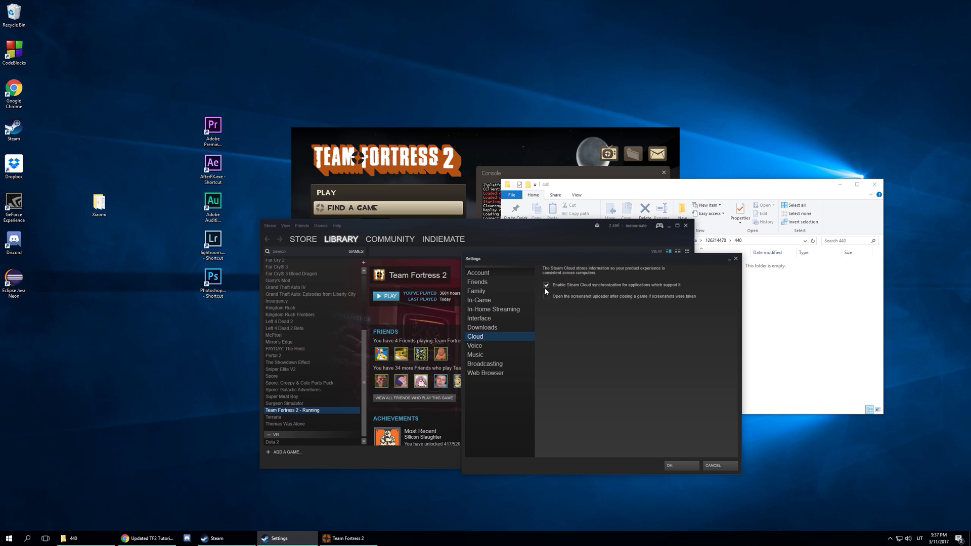
click(675, 464)
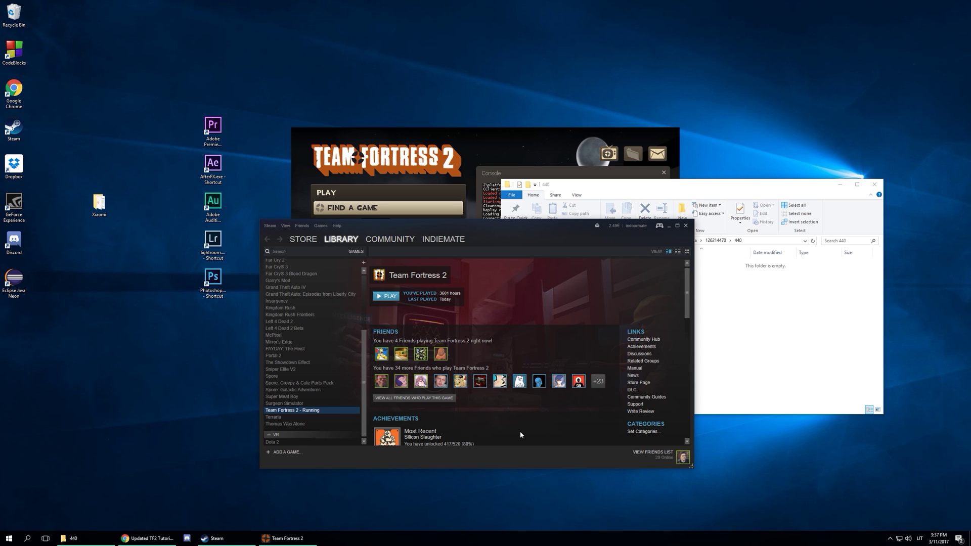
Step: Quit Team Fortress 2 from its main menu and exit Steam completely
click(439, 167)
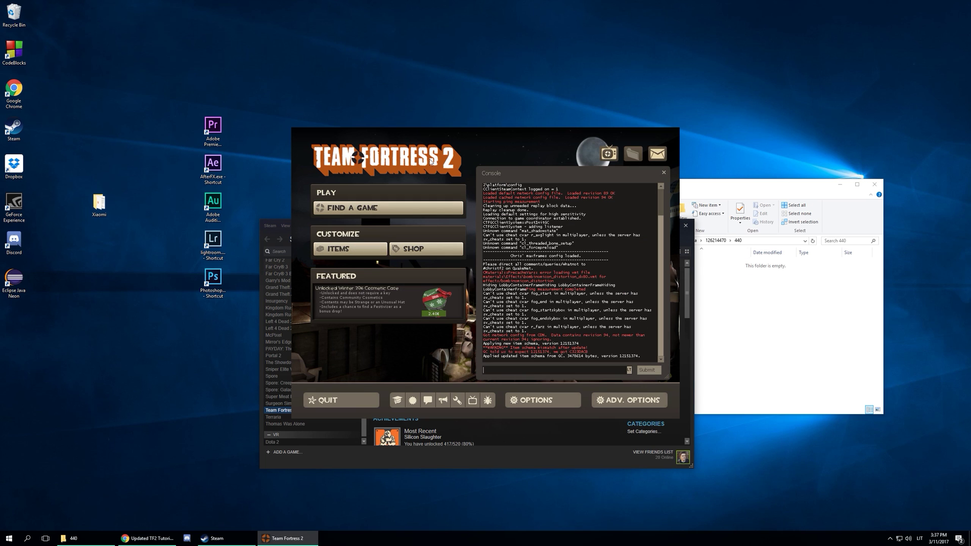
click(349, 403)
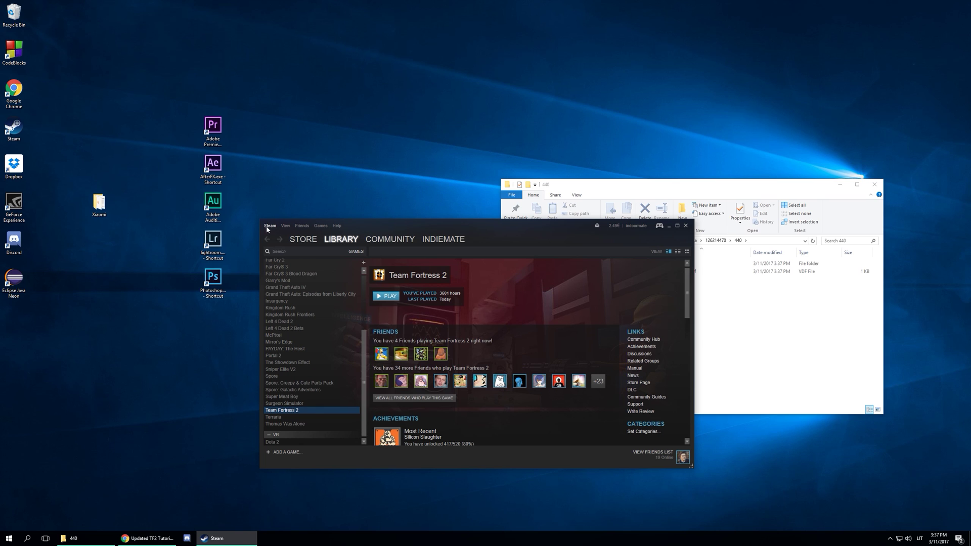
click(268, 226)
click(272, 281)
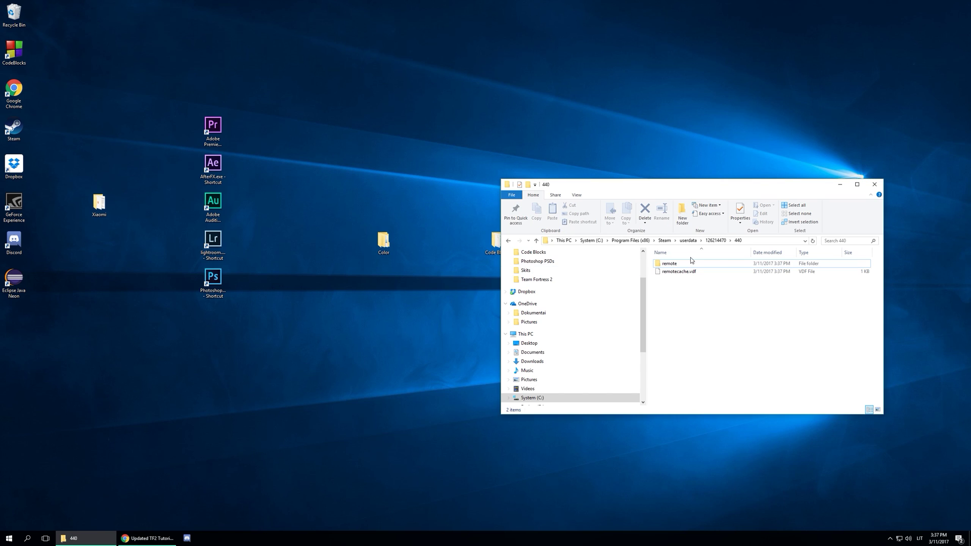
Step: Go up to the account's folder inside Steam's userdata directory and delete the 440 folder
click(716, 240)
right_click(666, 275)
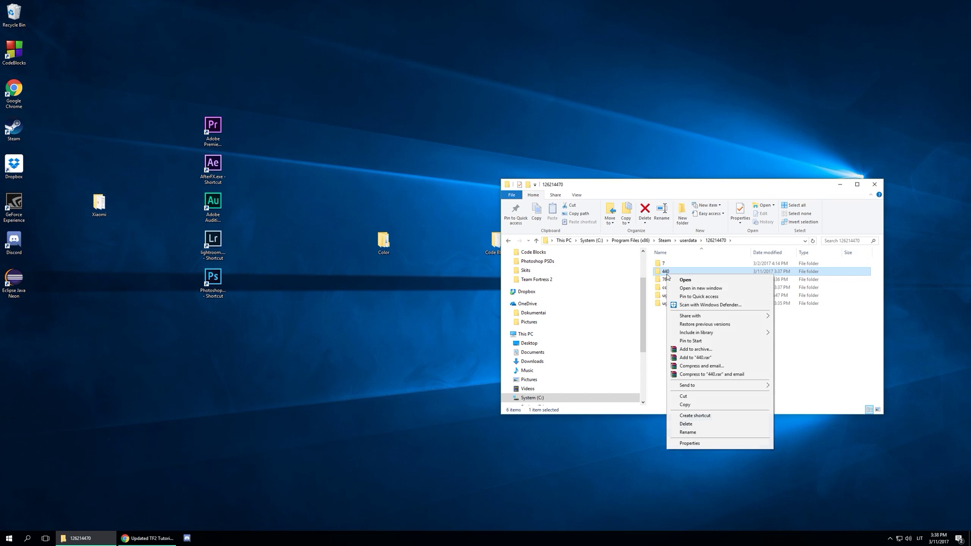
click(687, 424)
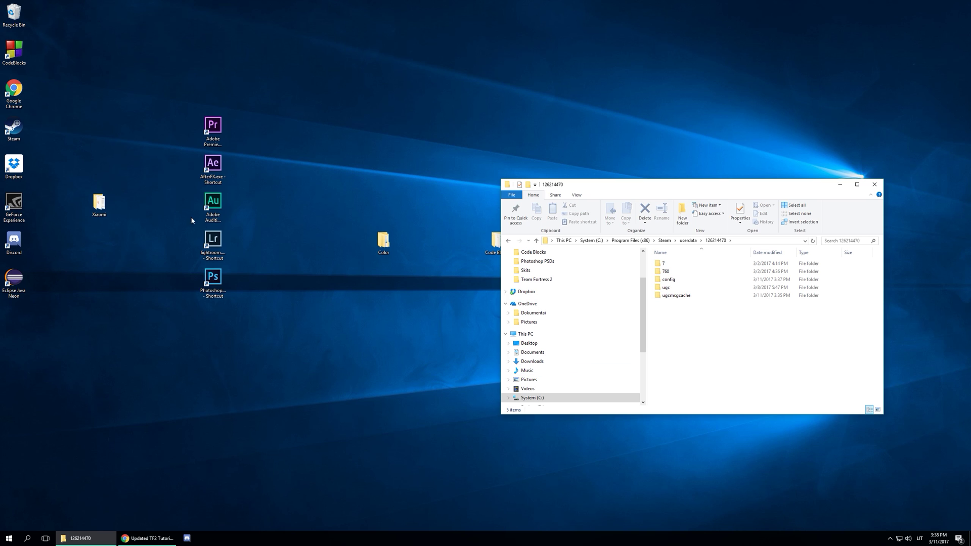
Step: Start Steam again and remove all launch options from Team Fortress 2's properties
double_click(13, 129)
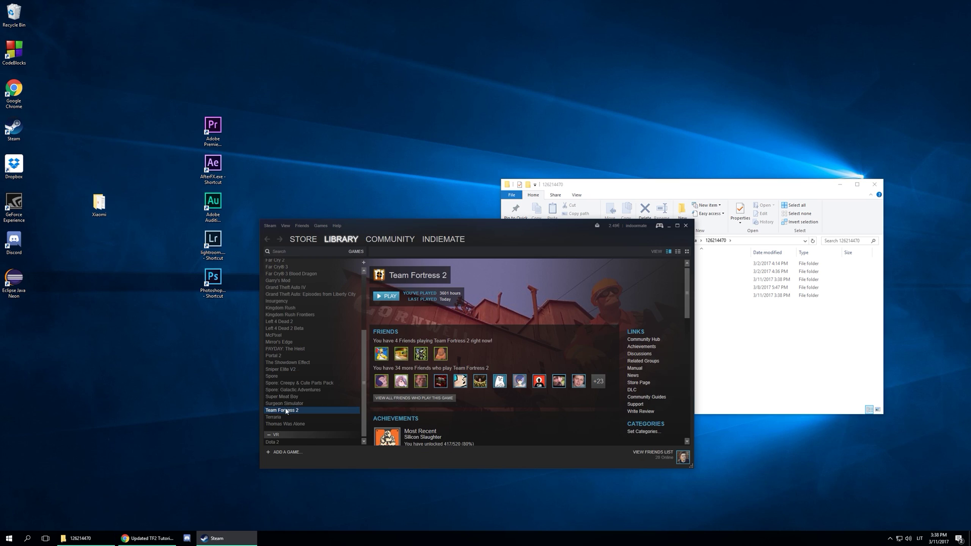
right_click(283, 411)
click(295, 525)
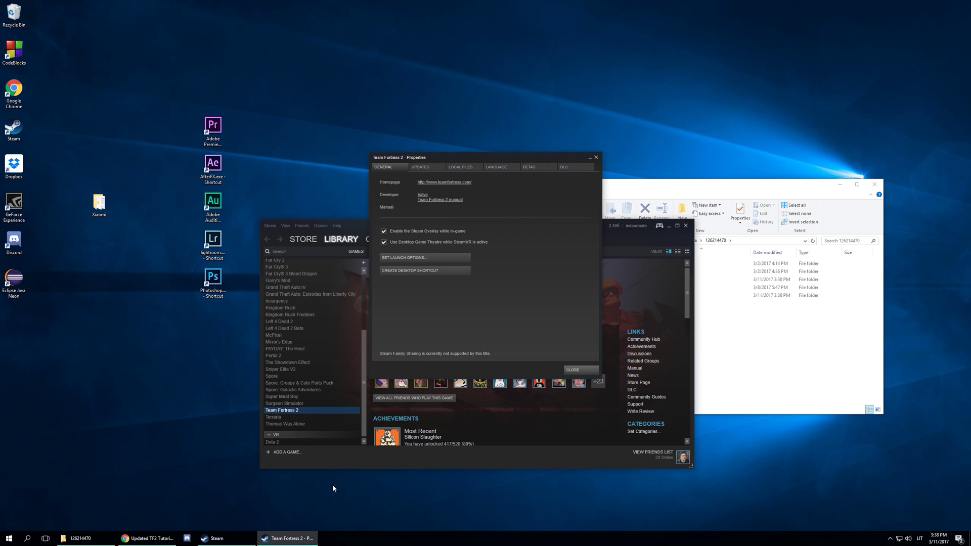
click(407, 259)
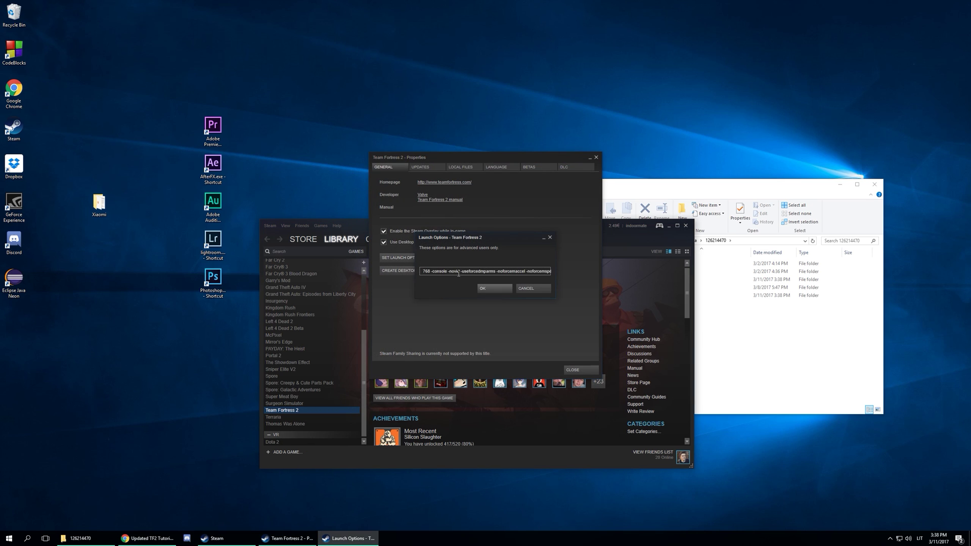
key(ctrl+a)
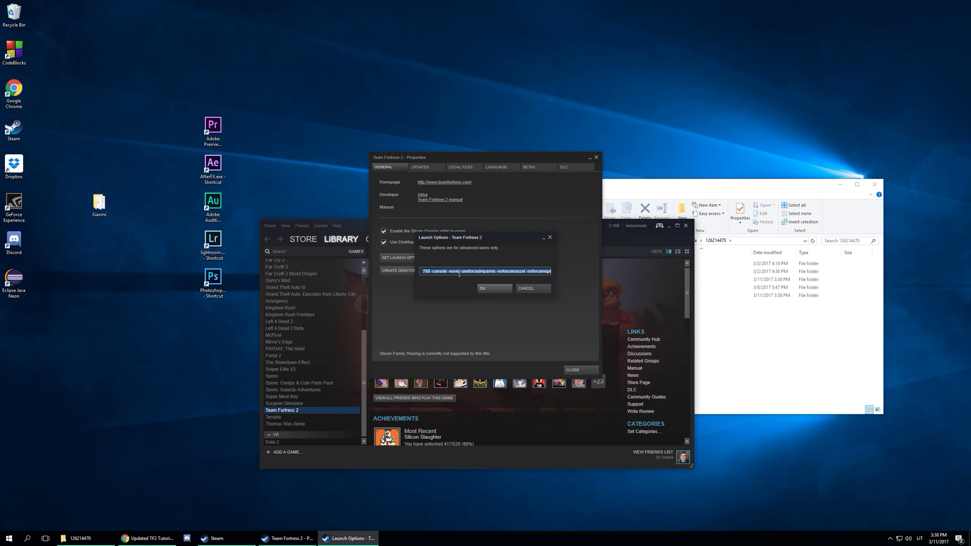
key(BackSpace)
click(491, 291)
click(580, 370)
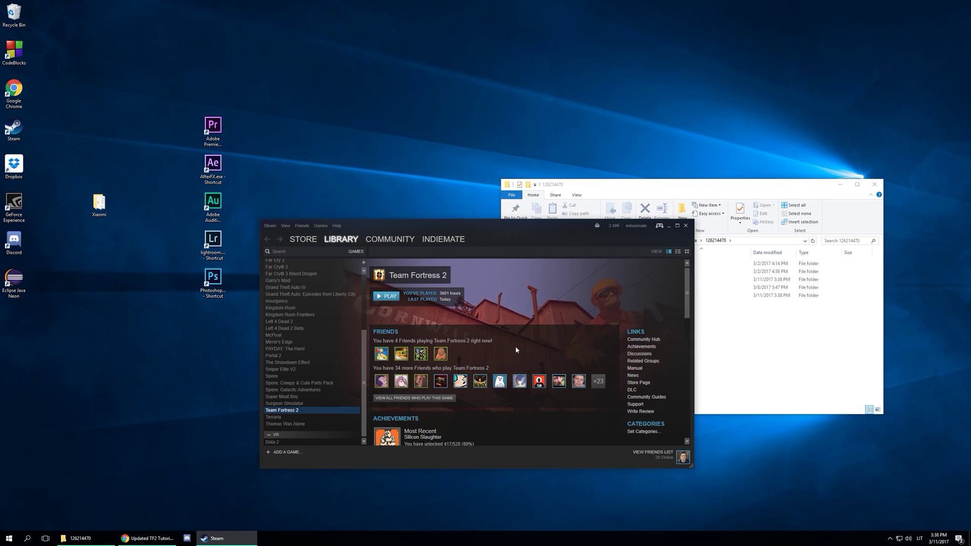
Step: Exit Steam and start the Registry Editor by running regedt32, allowing it to make changes to the device
click(270, 226)
click(275, 282)
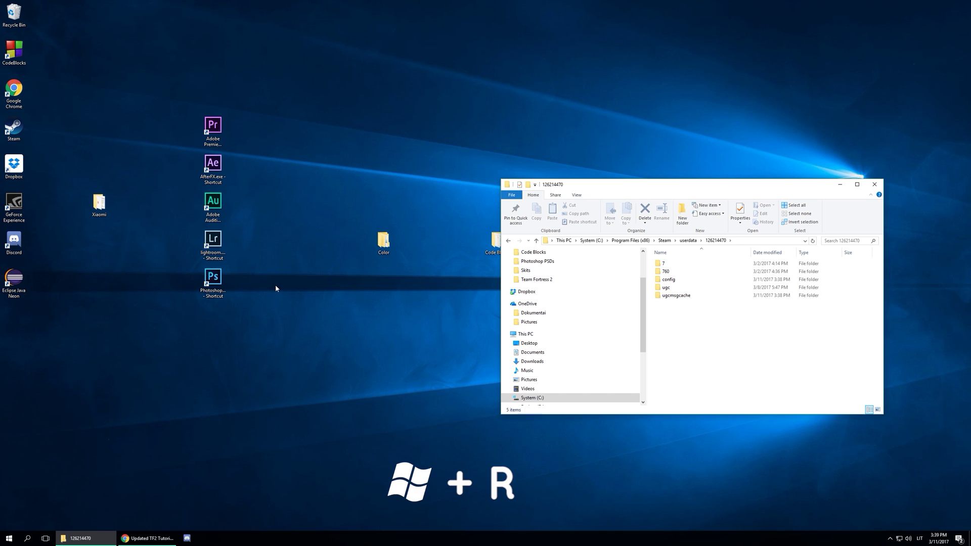
key(super+r)
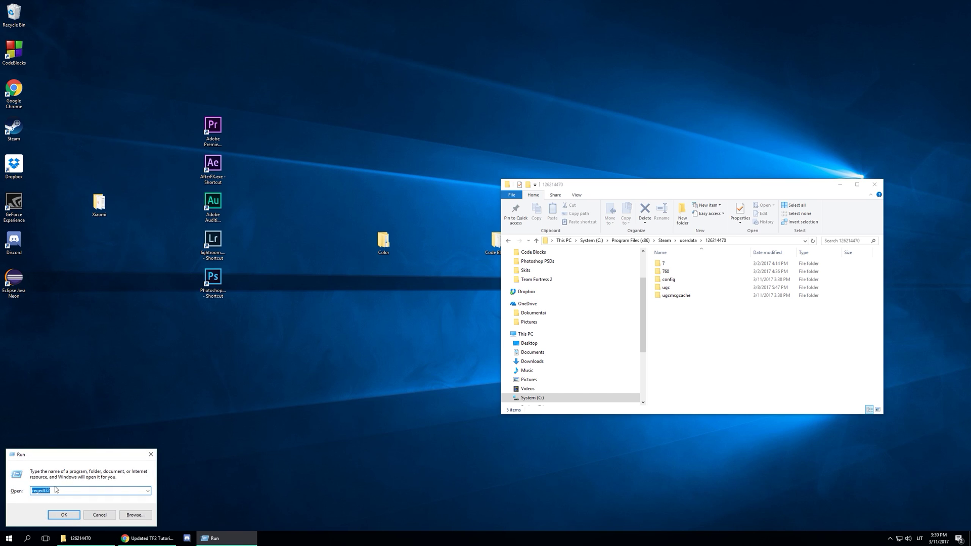
text(reg)
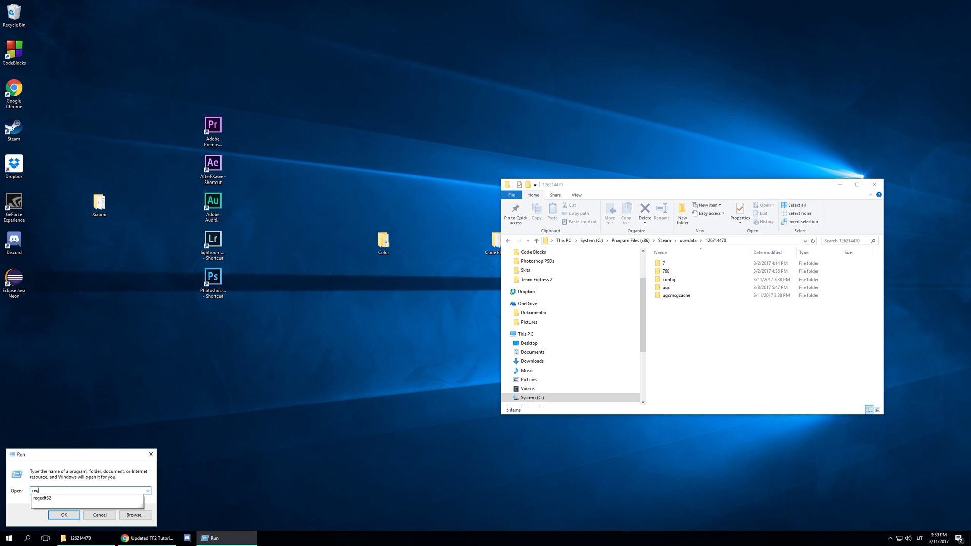
text(edt32)
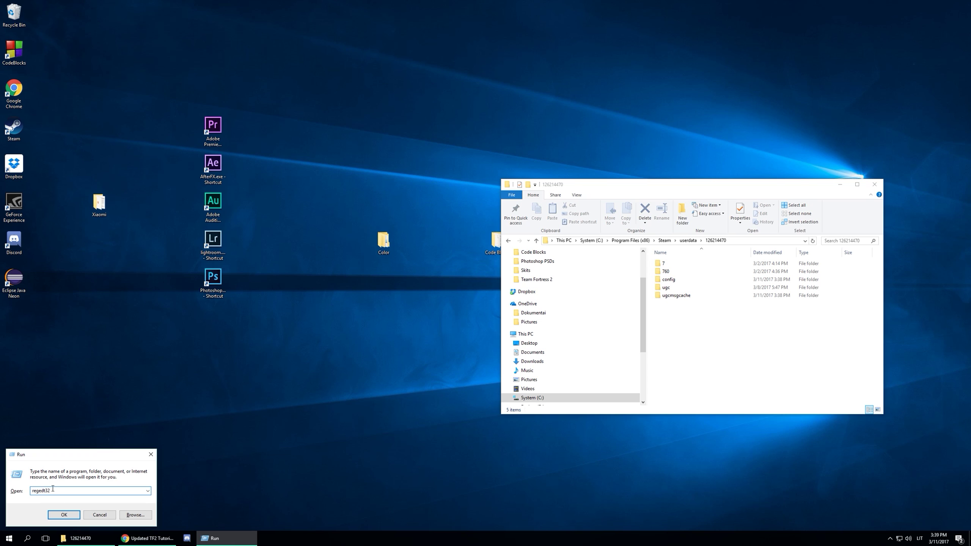
key(Return)
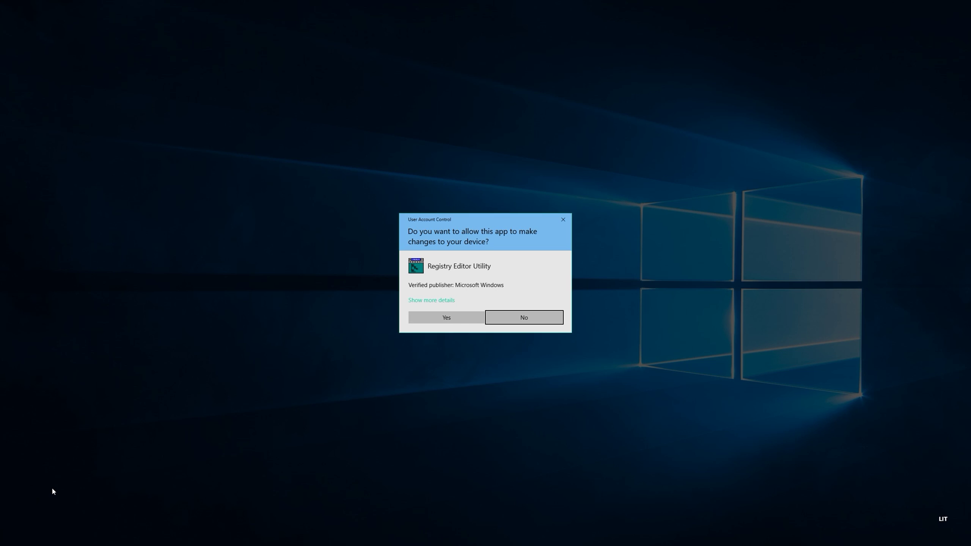
click(412, 320)
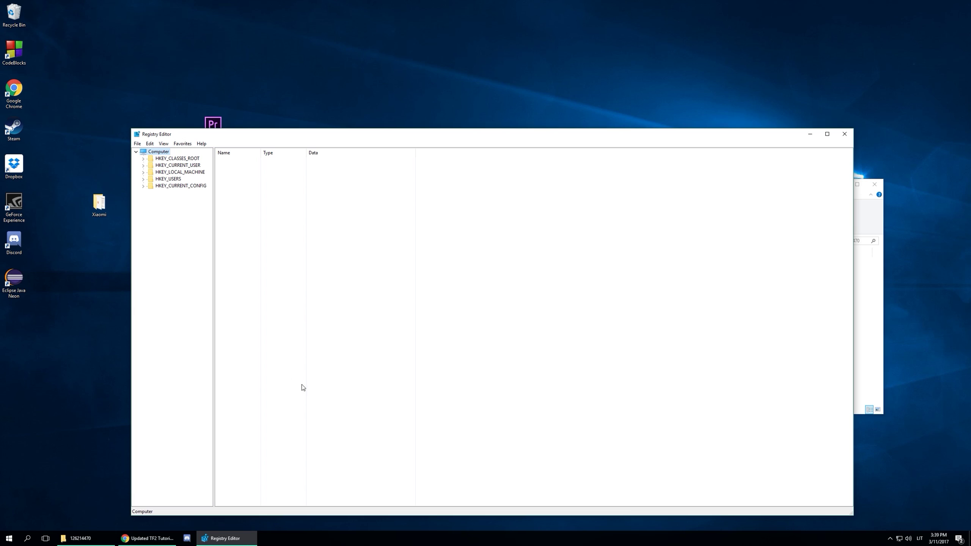
Step: Delete the Settings key under HKEY_CURRENT_USER\SOFTWARE\Valve\Source\tf and close the Registry Editor
click(143, 166)
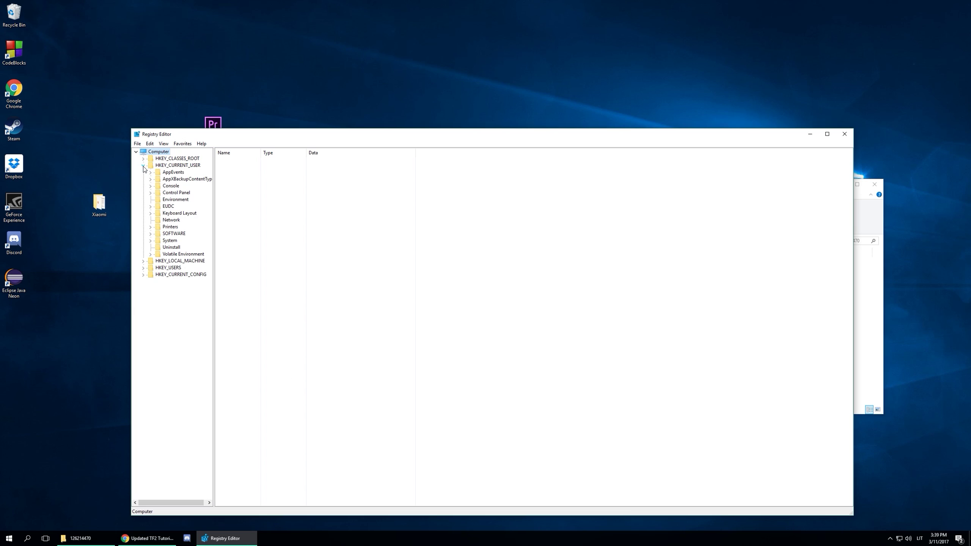
click(151, 234)
click(158, 405)
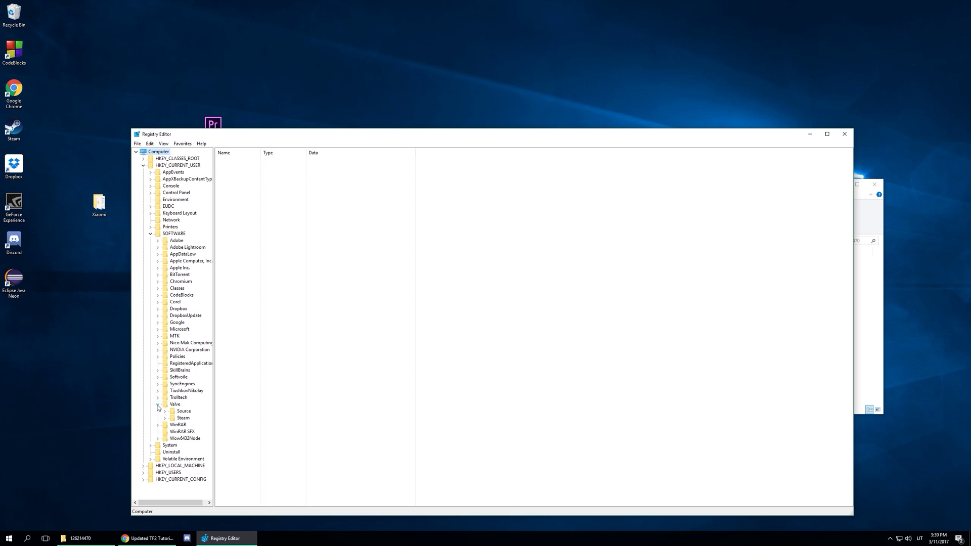
click(165, 411)
click(172, 431)
click(187, 439)
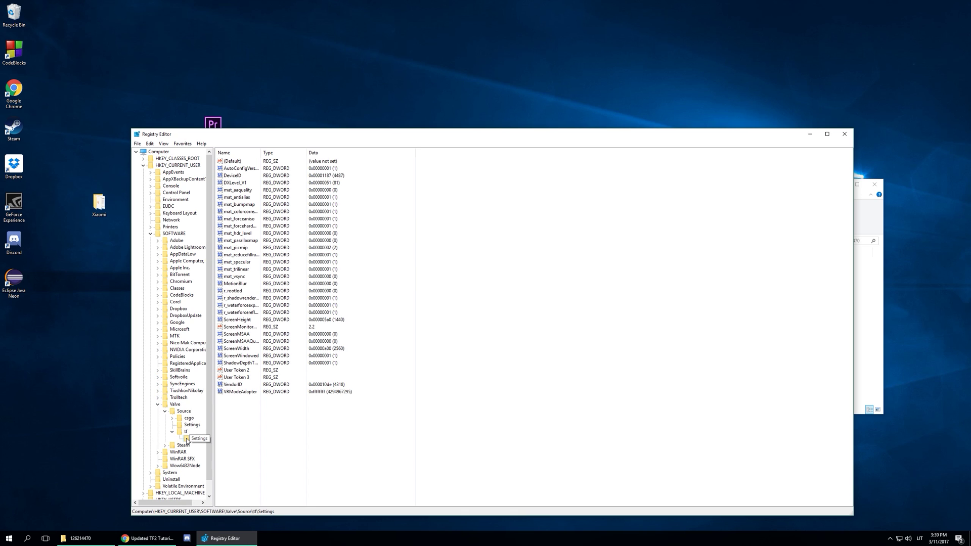
right_click(187, 440)
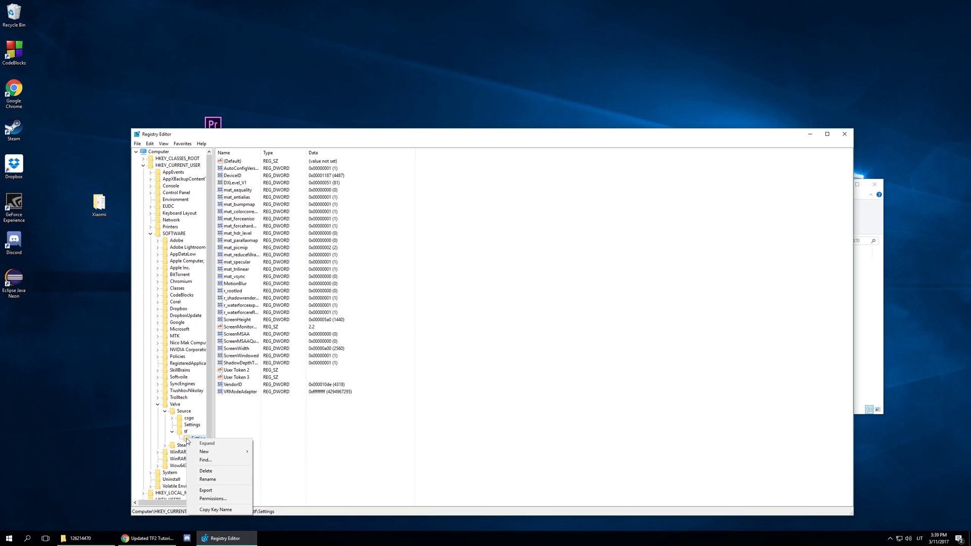
click(206, 472)
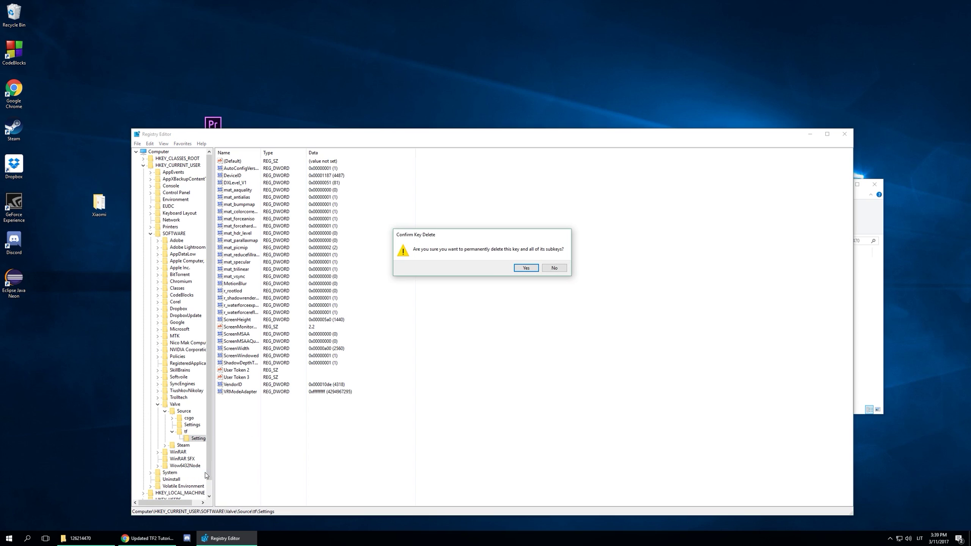
click(526, 269)
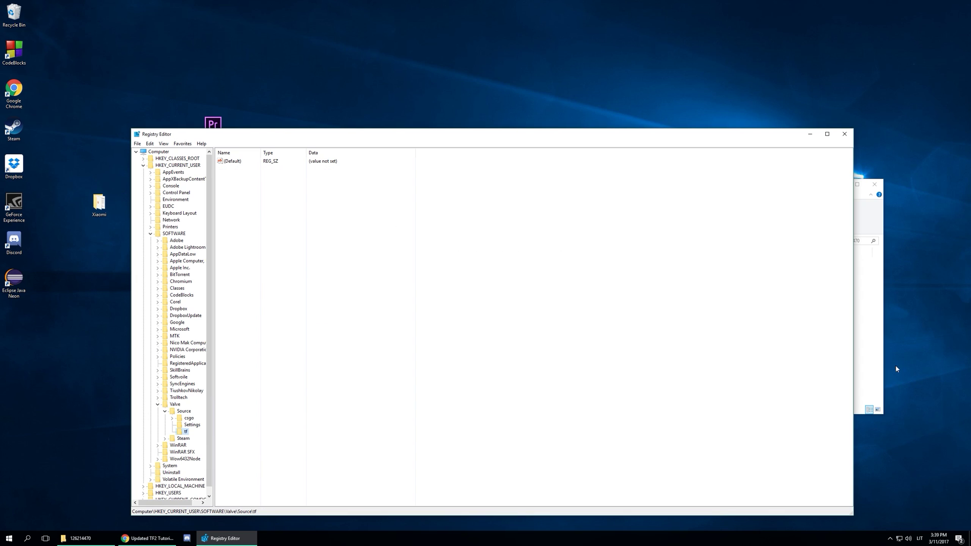
click(845, 135)
Step: In File Explorer, go to SteamLibrary\steamapps\common on the Backup (D:) drive and delete the Team Fortress 2 folder
scroll(551, 391, down, 1)
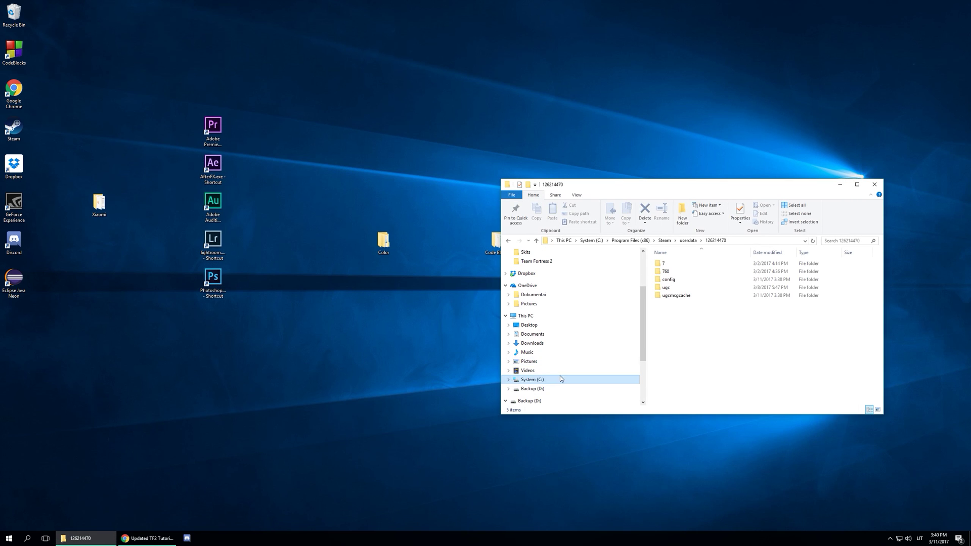
click(536, 389)
double_click(702, 297)
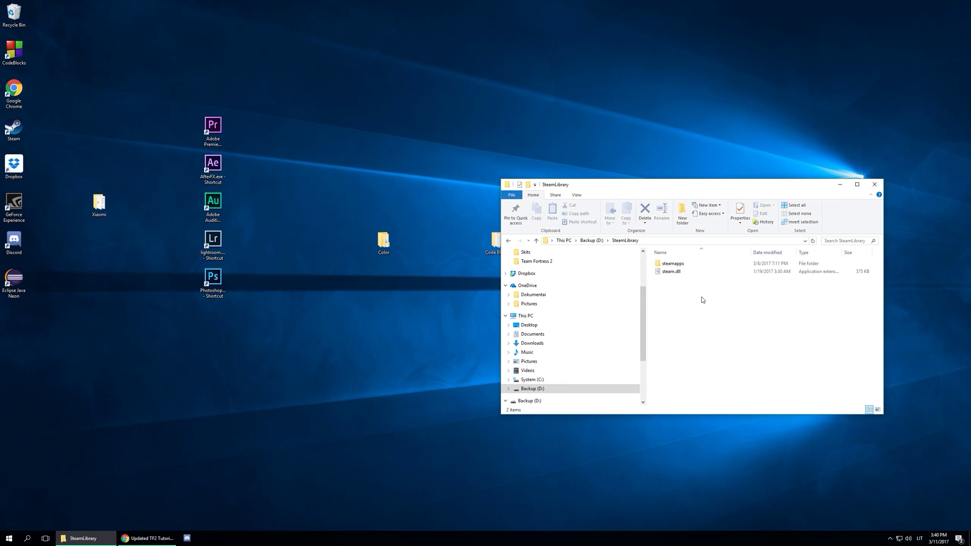
double_click(681, 265)
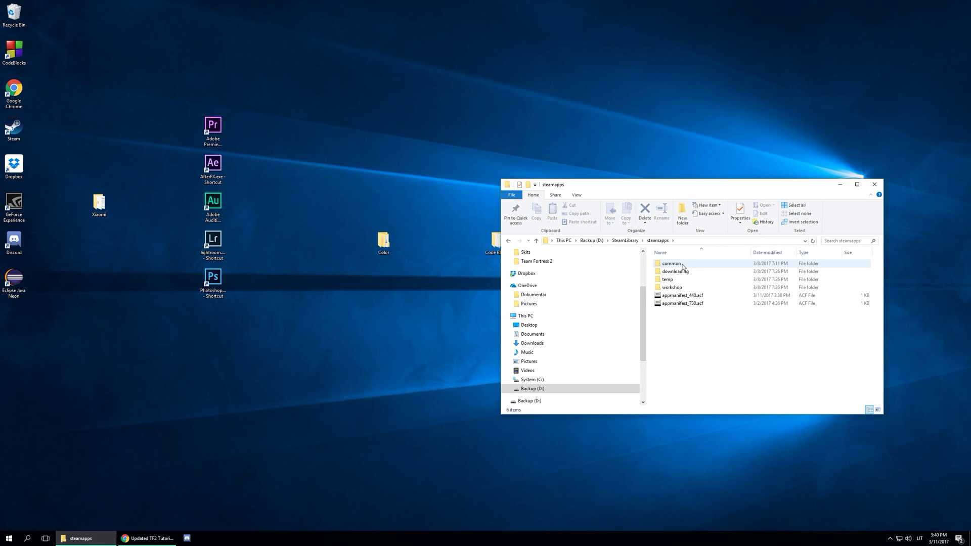
double_click(682, 265)
click(682, 272)
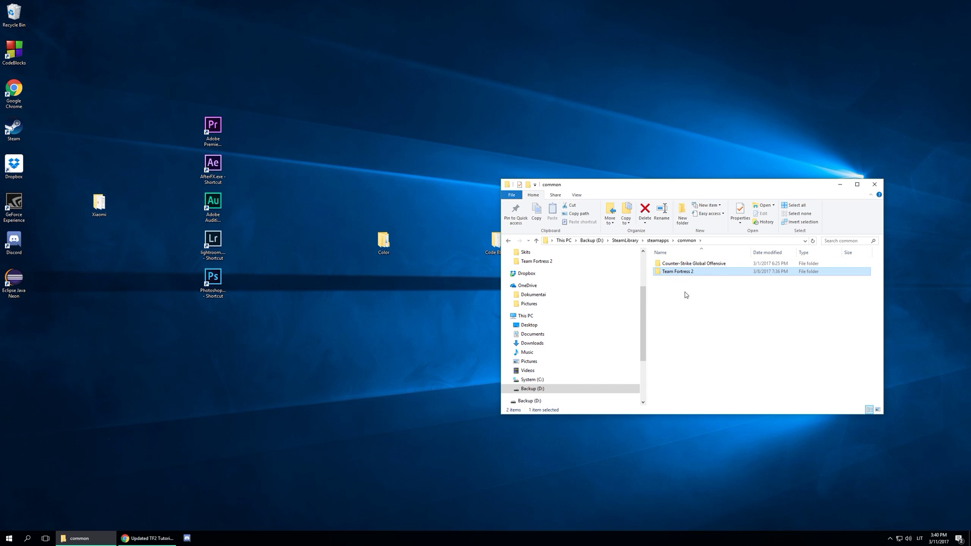
key(Delete)
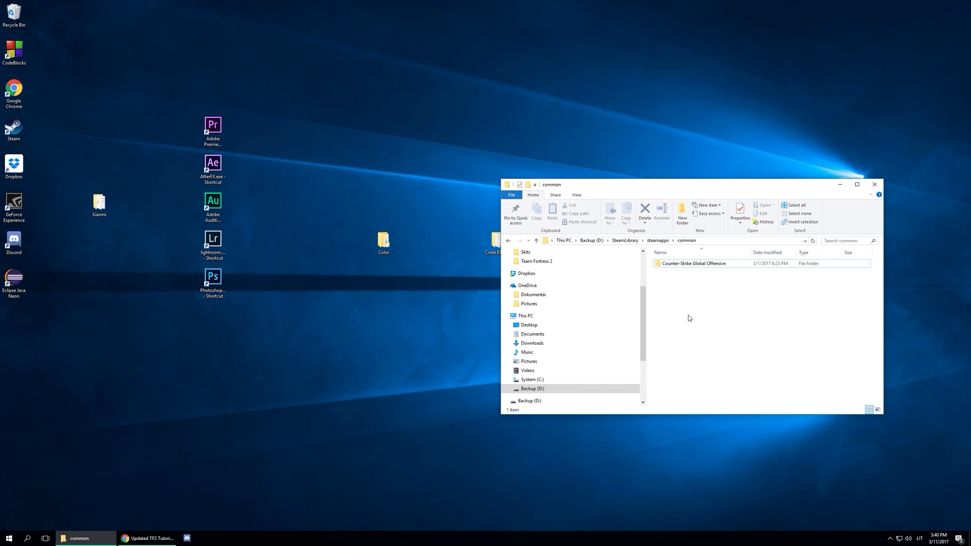
Step: Start Steam and uninstall Team Fortress 2 from the library, confirming the removal
click(22, 130)
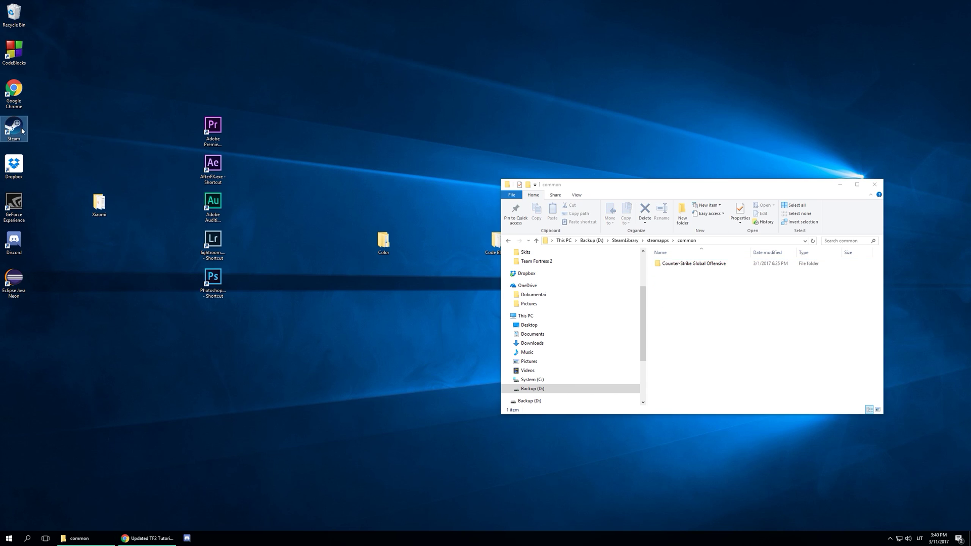
double_click(22, 130)
right_click(280, 411)
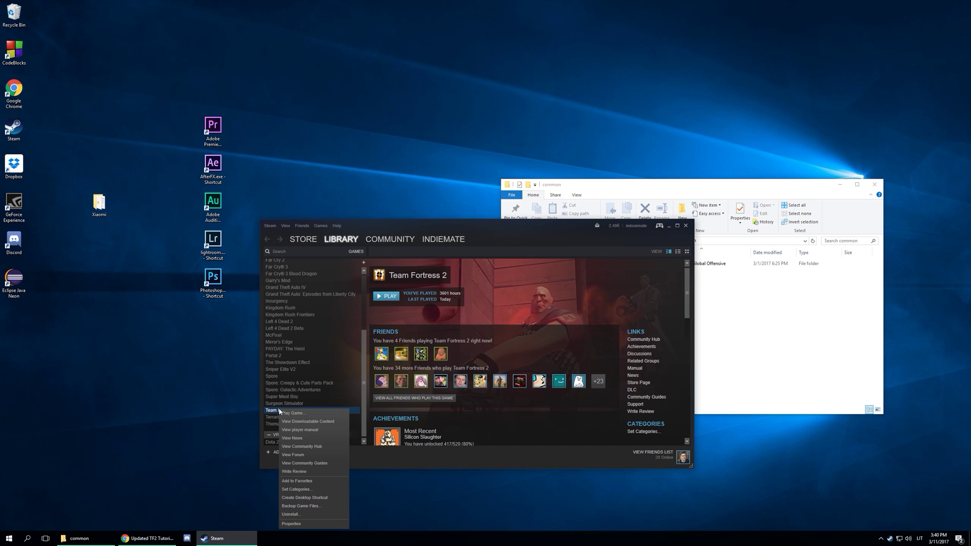
click(299, 514)
click(473, 287)
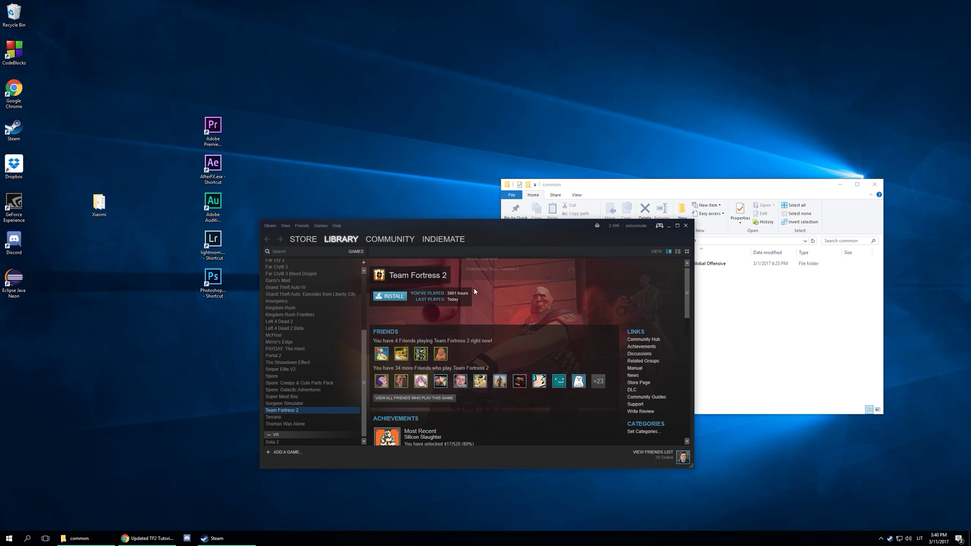